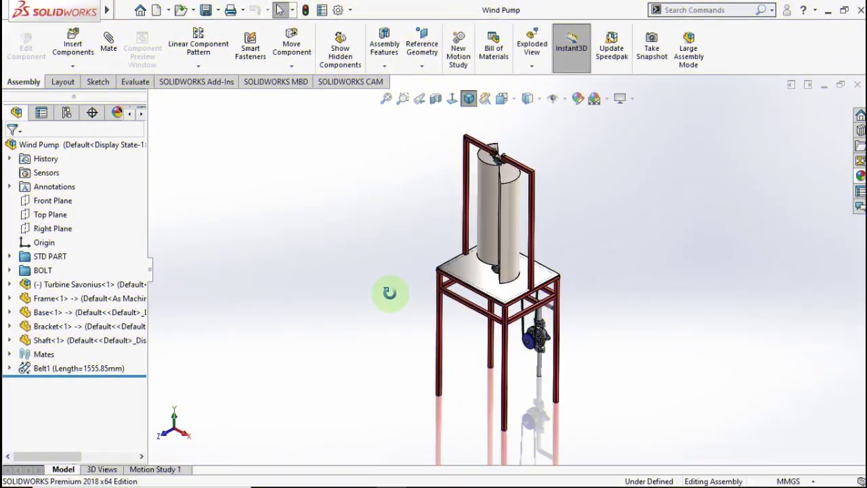
Step: Inspect the Wind Pump's Frame<1> component from several angles, ending in isometric view
{"action": "mouse_move", "coordinate": [389, 292]}
{"action": "middle_mouse_down"}
{"action": "mouse_move", "coordinate": [410, 236]}
{"action": "mouse_move", "coordinate": [415, 261]}
{"action": "mouse_move", "coordinate": [393, 271]}
{"action": "mouse_move", "coordinate": [437, 307]}
{"action": "middle_mouse_up"}
{"action": "scroll", "coordinate": [436, 306], "scroll_direction": "down", "scroll_amount": 2}
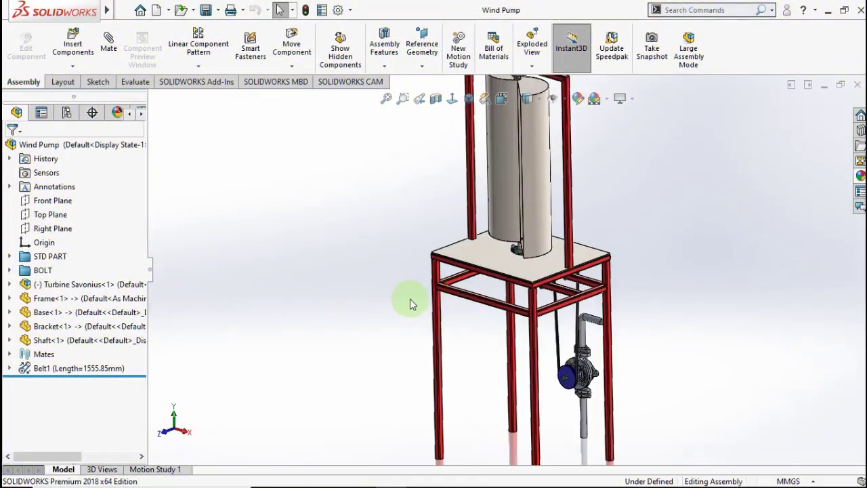
{"action": "left_click", "coordinate": [68, 298]}
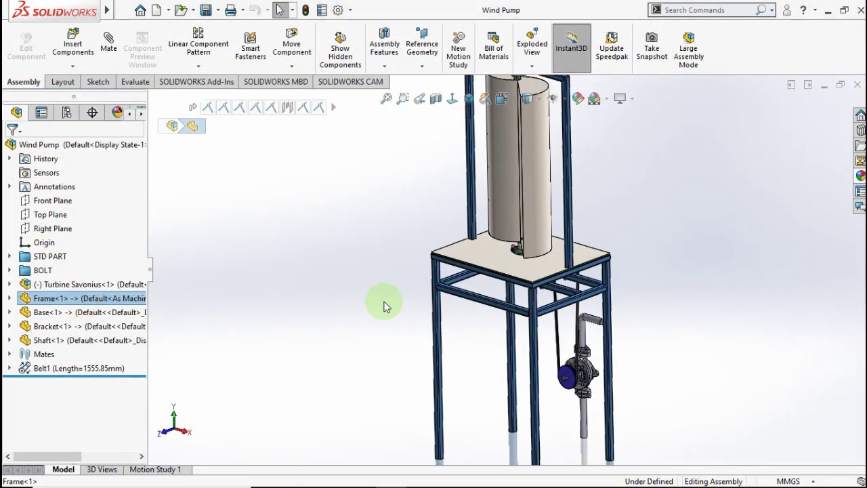
{"action": "scroll", "coordinate": [393, 291], "scroll_direction": "up", "scroll_amount": 2}
{"action": "mouse_move", "coordinate": [396, 280]}
{"action": "middle_mouse_down"}
{"action": "mouse_move", "coordinate": [438, 261]}
{"action": "mouse_move", "coordinate": [555, 251]}
{"action": "mouse_move", "coordinate": [612, 257]}
{"action": "mouse_move", "coordinate": [480, 245]}
{"action": "mouse_move", "coordinate": [306, 290]}
{"action": "mouse_move", "coordinate": [294, 321]}
{"action": "mouse_move", "coordinate": [311, 375]}
{"action": "mouse_move", "coordinate": [342, 267]}
{"action": "mouse_move", "coordinate": [474, 228]}
{"action": "mouse_move", "coordinate": [639, 286]}
{"action": "mouse_move", "coordinate": [552, 194]}
{"action": "middle_mouse_up"}
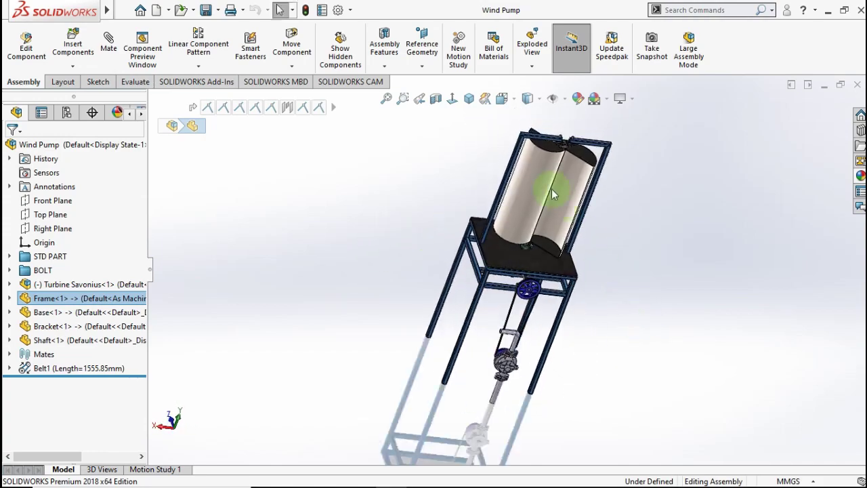
{"action": "left_click", "coordinate": [467, 99]}
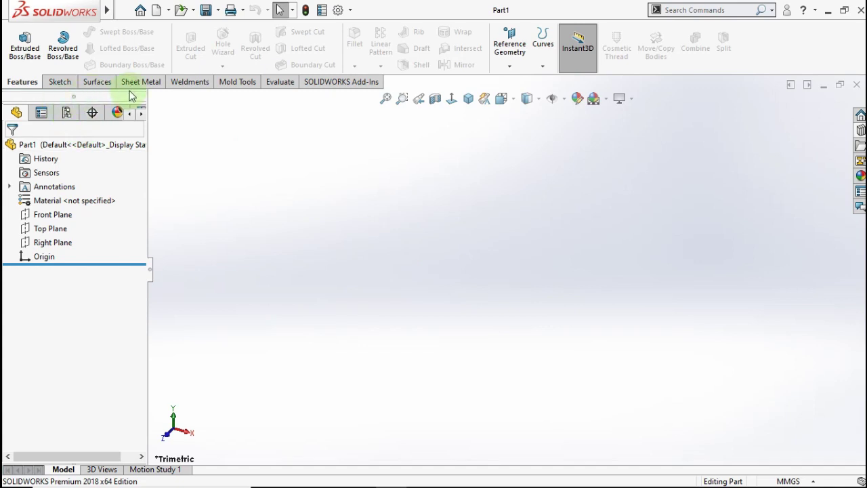
Step: Start a 3D sketch and draw a center rectangle centred on the origin
{"action": "left_click", "coordinate": [59, 82]}
{"action": "left_click", "coordinate": [19, 66]}
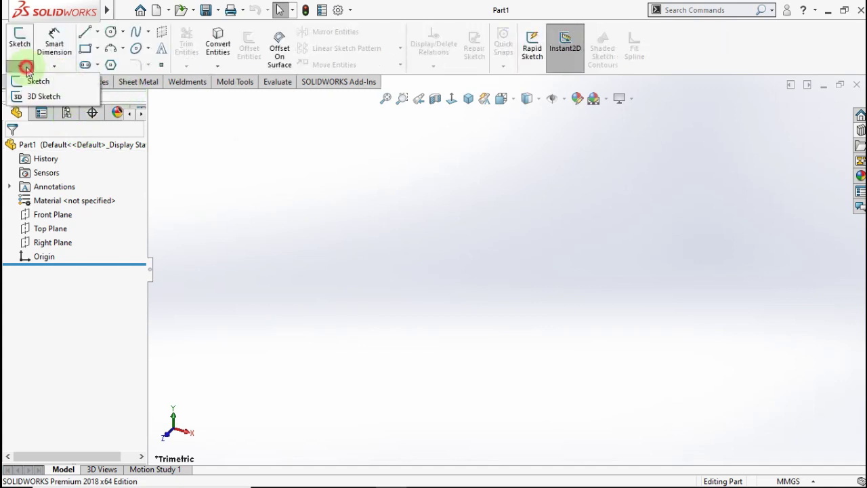
{"action": "left_click", "coordinate": [36, 94]}
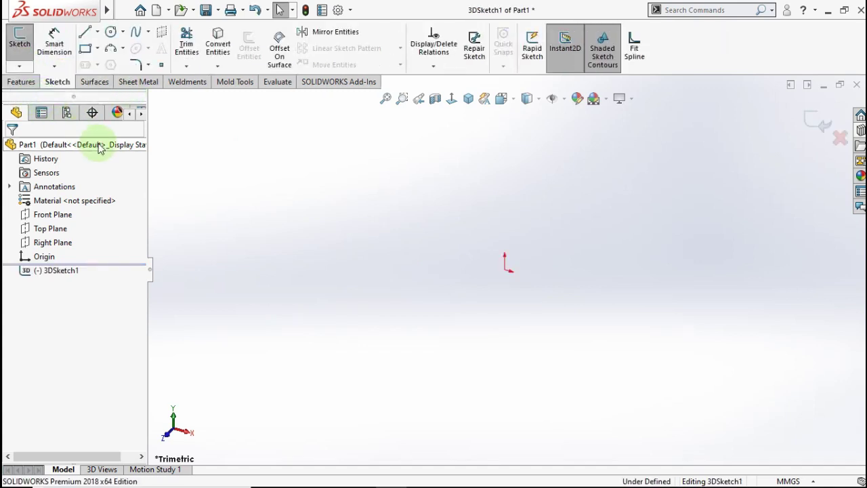
{"action": "left_click", "coordinate": [97, 49]}
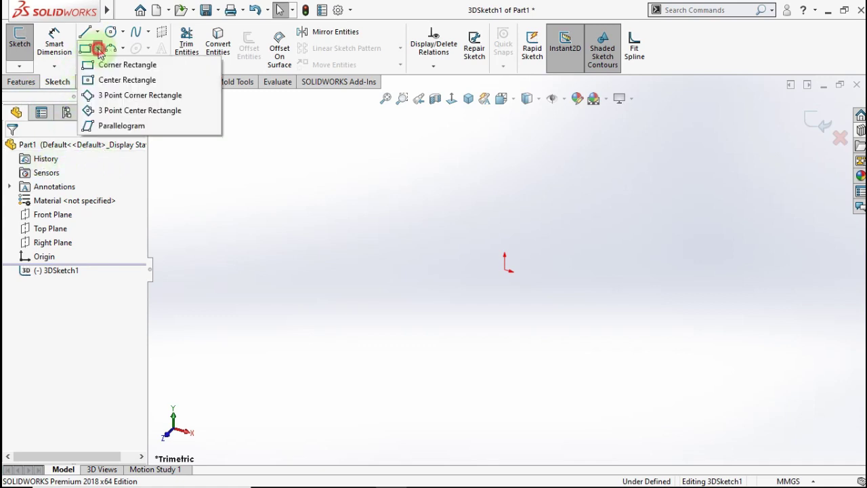
{"action": "left_click", "coordinate": [97, 80]}
{"action": "left_click", "coordinate": [504, 271]}
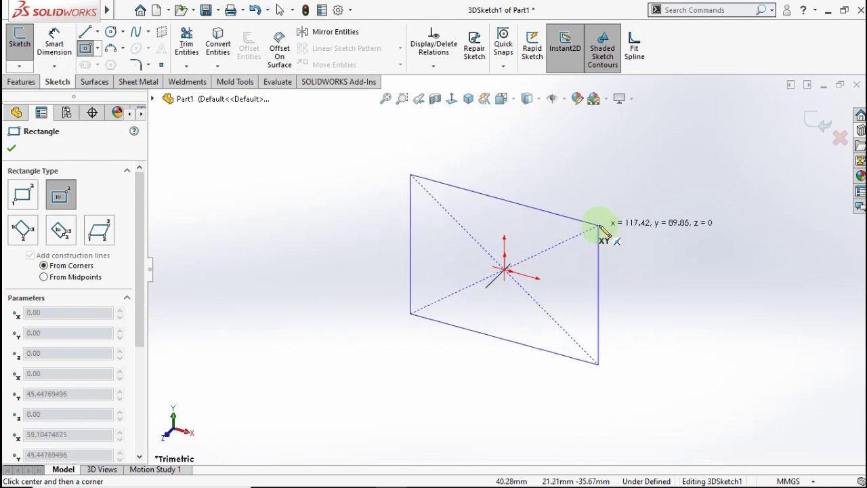
{"action": "left_click", "coordinate": [599, 226]}
{"action": "key", "text": "Escape"}
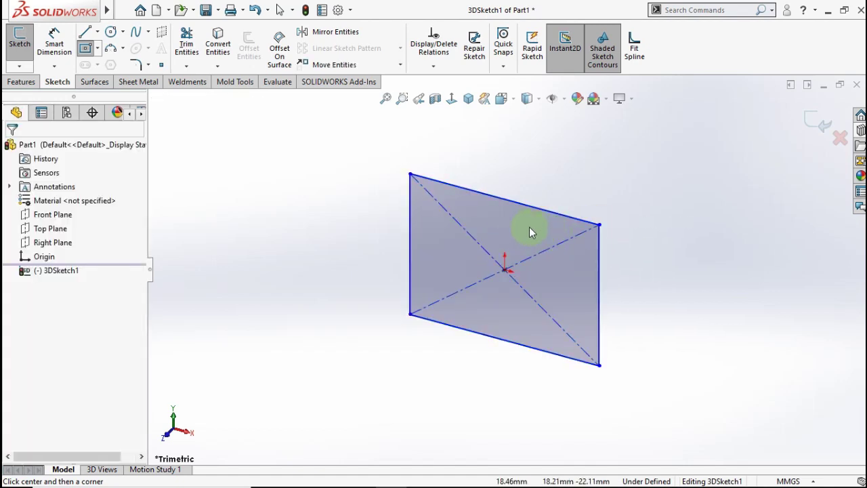
Step: Constrain the rectangle's left edge along Z and its top edge along X
{"action": "left_click", "coordinate": [411, 233]}
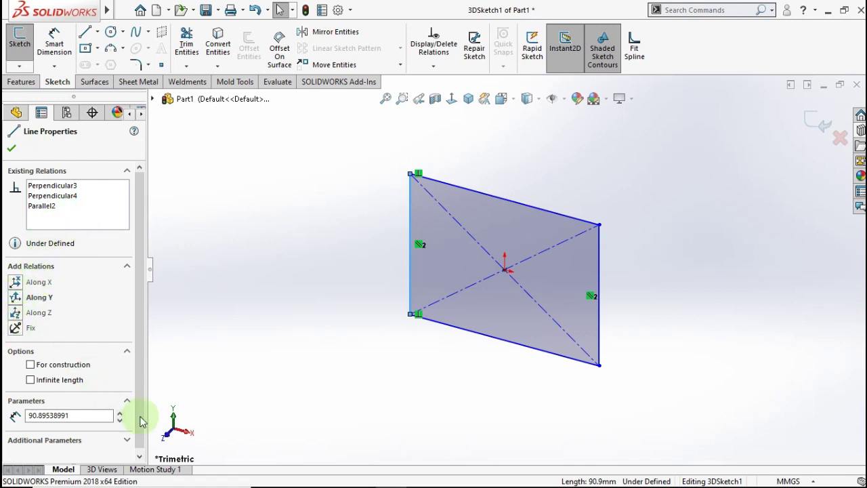
{"action": "left_click", "coordinate": [17, 312]}
{"action": "left_click", "coordinate": [329, 307]}
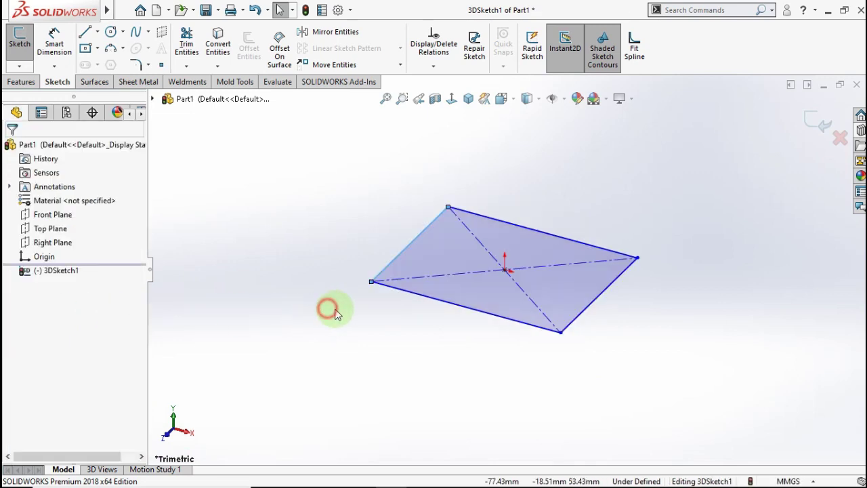
{"action": "left_click", "coordinate": [525, 226]}
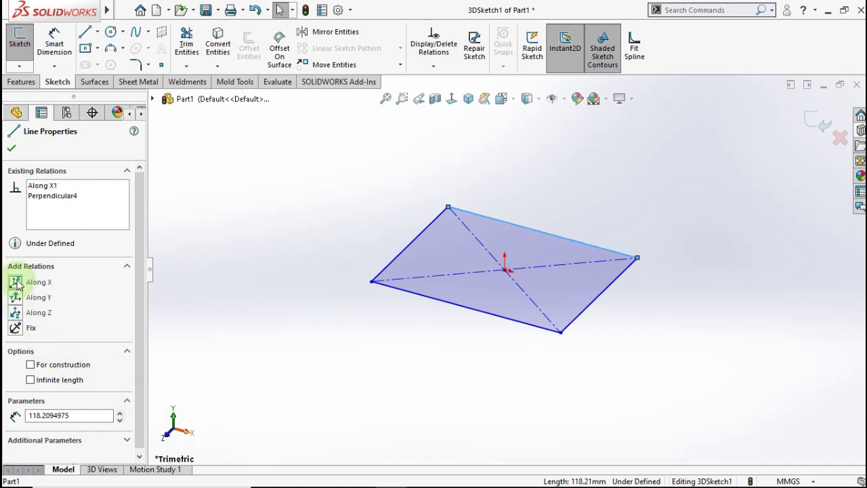
{"action": "left_click", "coordinate": [12, 150]}
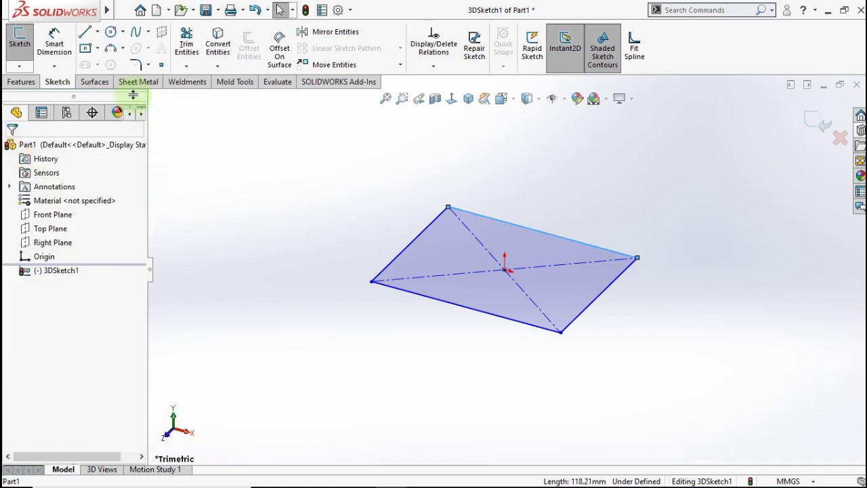
Step: Dimension the rectangle's left edge to 500 mm and its top edge to 620 mm
{"action": "left_click", "coordinate": [60, 49]}
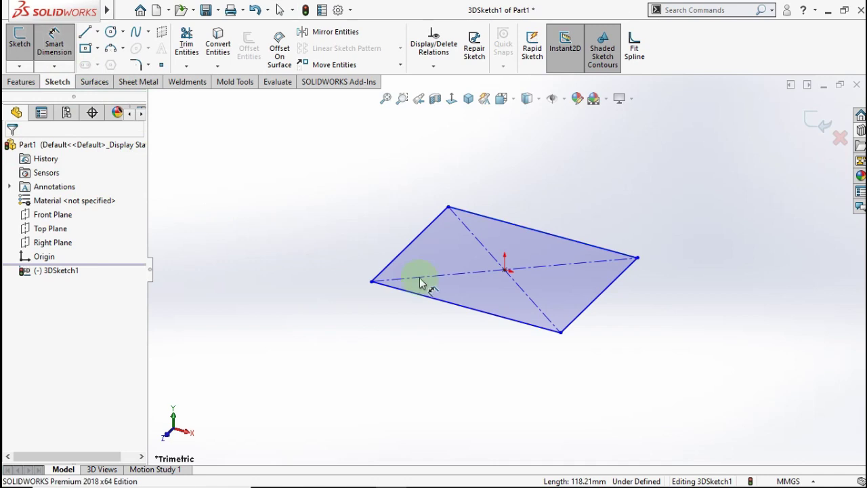
{"action": "left_click", "coordinate": [408, 243]}
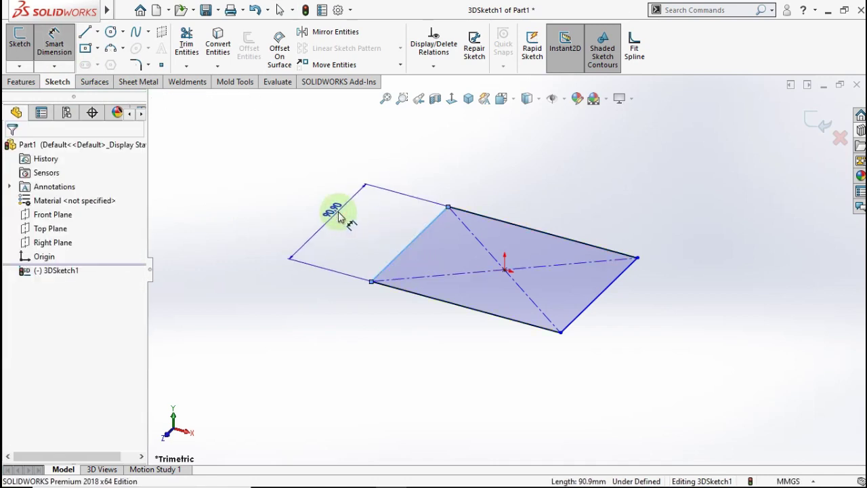
{"action": "left_click", "coordinate": [340, 216]}
{"action": "type", "text": "50"}
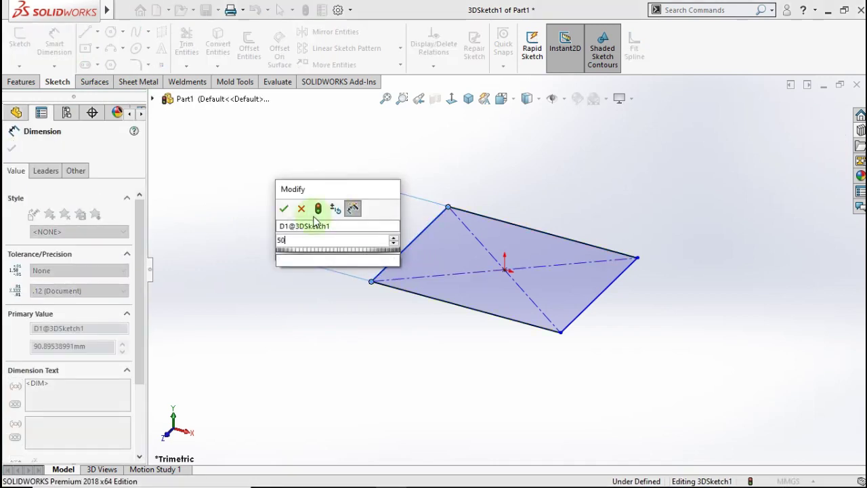
{"action": "type", "text": "0"}
{"action": "key", "text": "Return"}
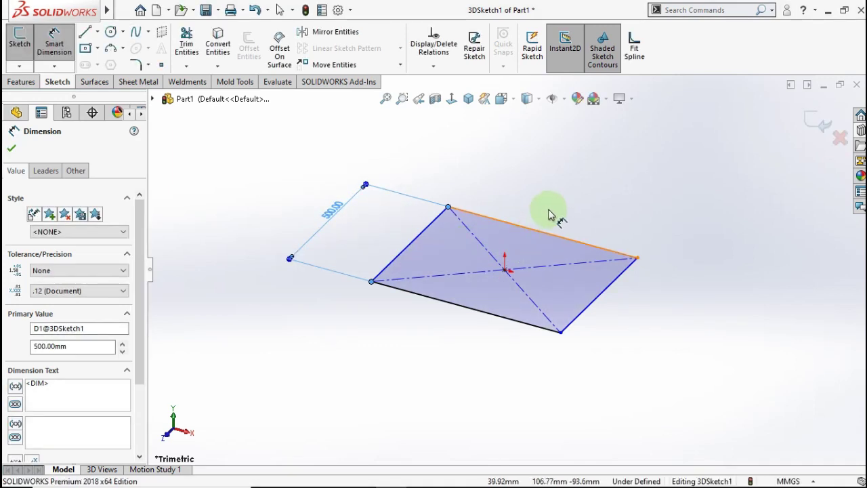
{"action": "left_click", "coordinate": [531, 234]}
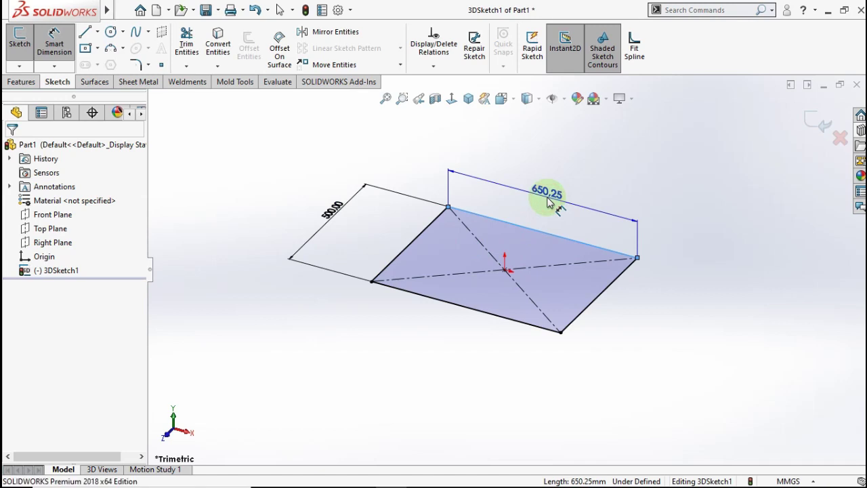
{"action": "left_click", "coordinate": [549, 202]}
{"action": "type", "text": "620"}
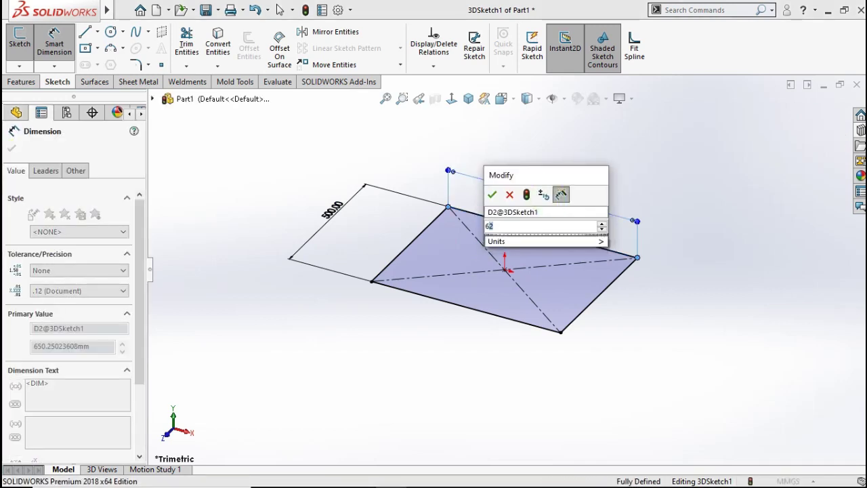
{"action": "left_click", "coordinate": [492, 194]}
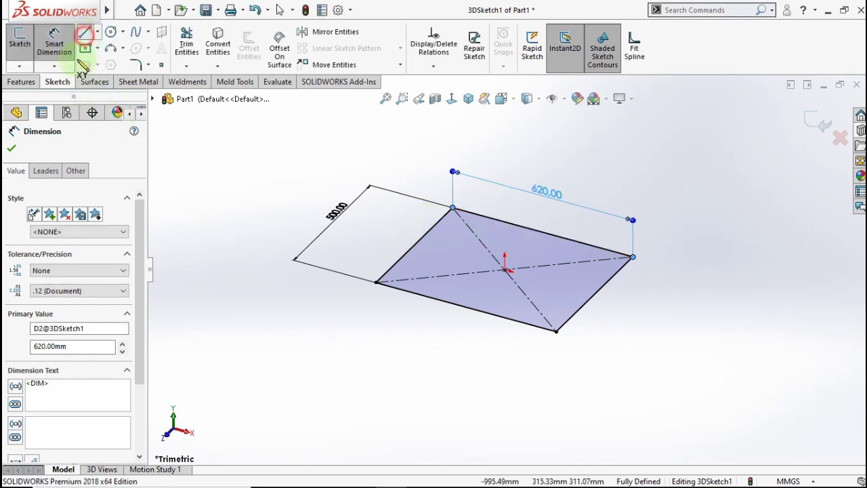
Step: Draw four vertical leg lines down from the left, front, right and back rectangle corners
{"action": "left_click", "coordinate": [374, 283]}
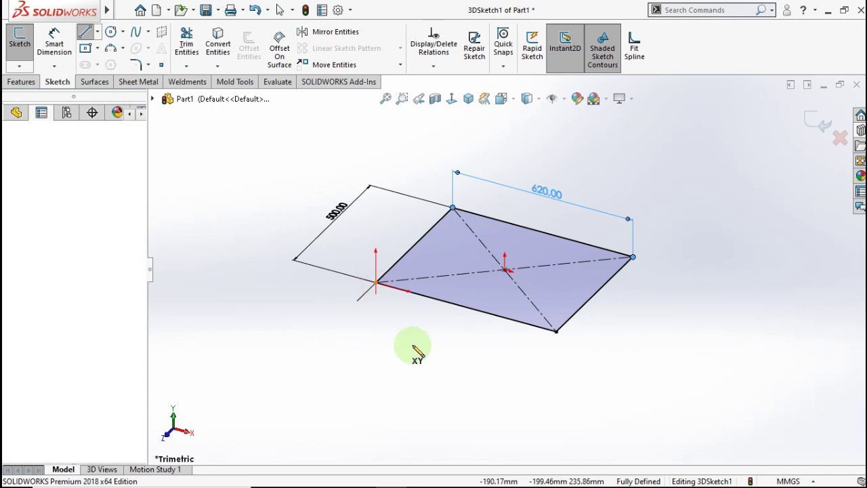
{"action": "left_click", "coordinate": [375, 430]}
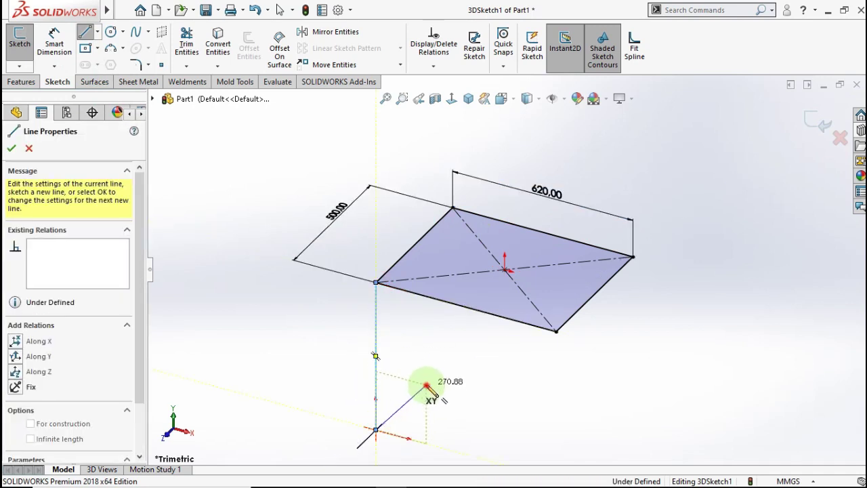
{"action": "key", "text": "Escape"}
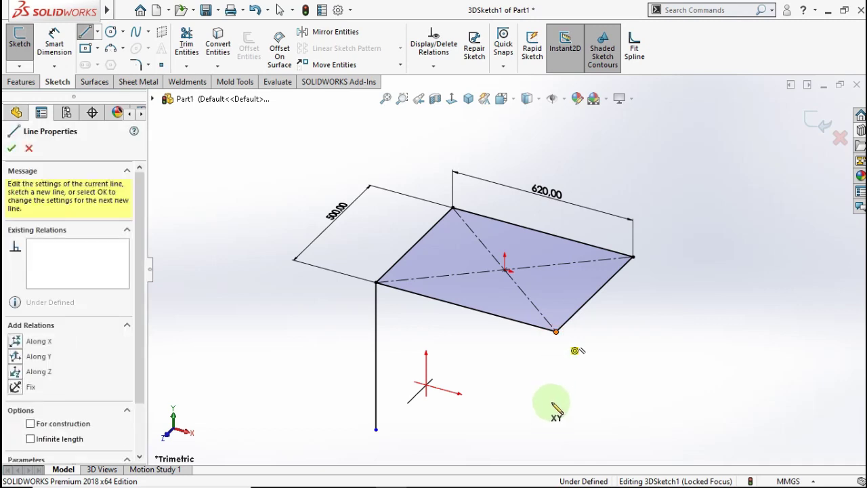
{"action": "left_click", "coordinate": [555, 332]}
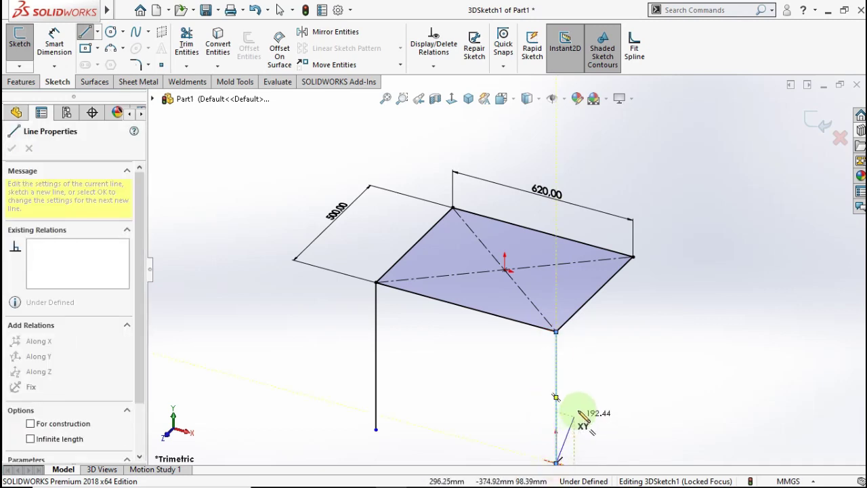
{"action": "left_click", "coordinate": [586, 389]}
{"action": "key", "text": "Escape"}
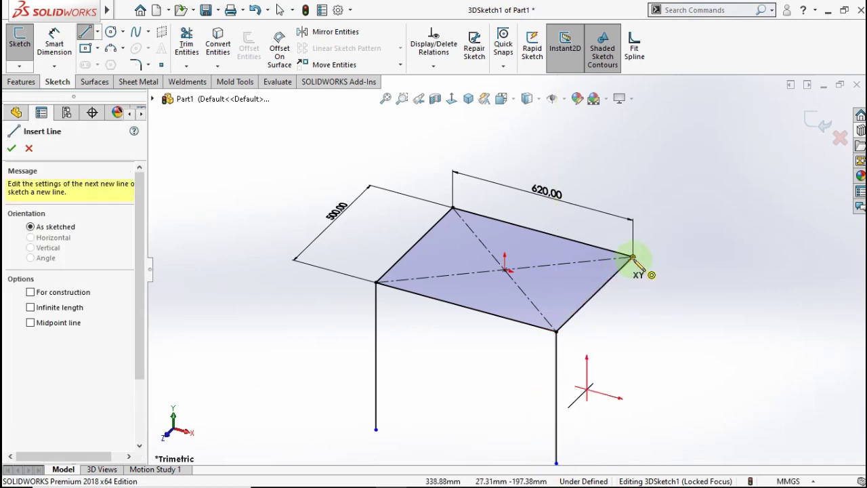
{"action": "left_click", "coordinate": [632, 258]}
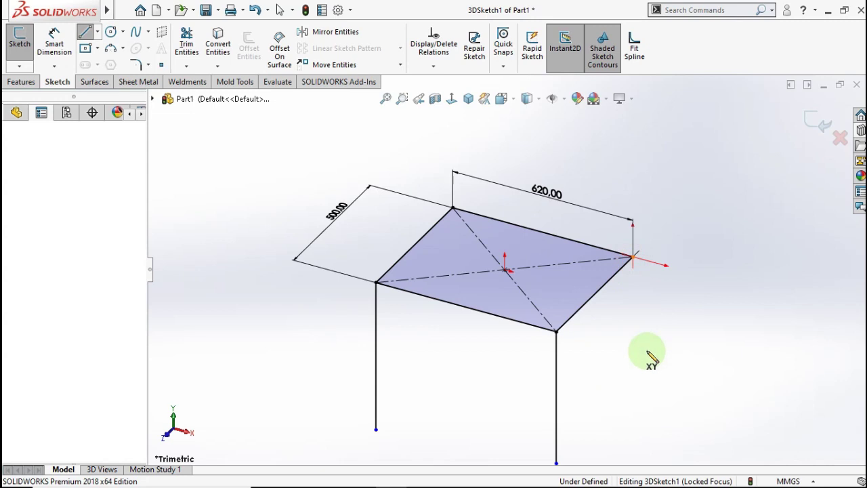
{"action": "left_click", "coordinate": [632, 425]}
{"action": "key", "text": "Escape"}
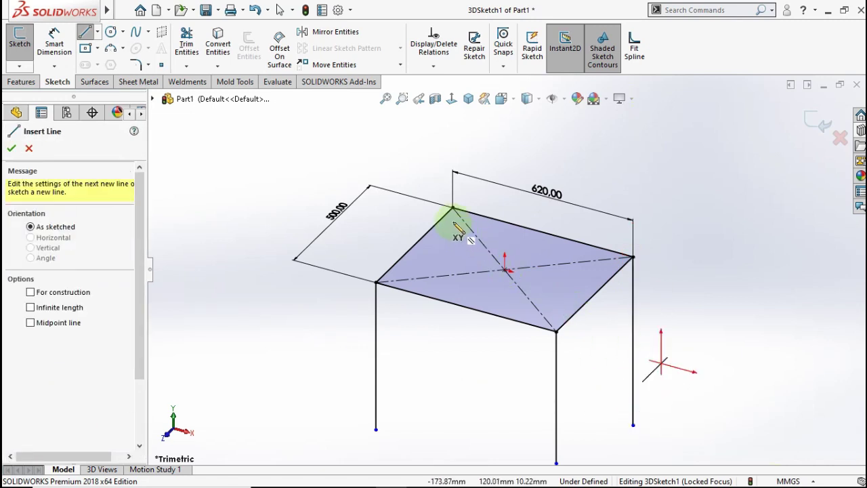
{"action": "left_click", "coordinate": [452, 207]}
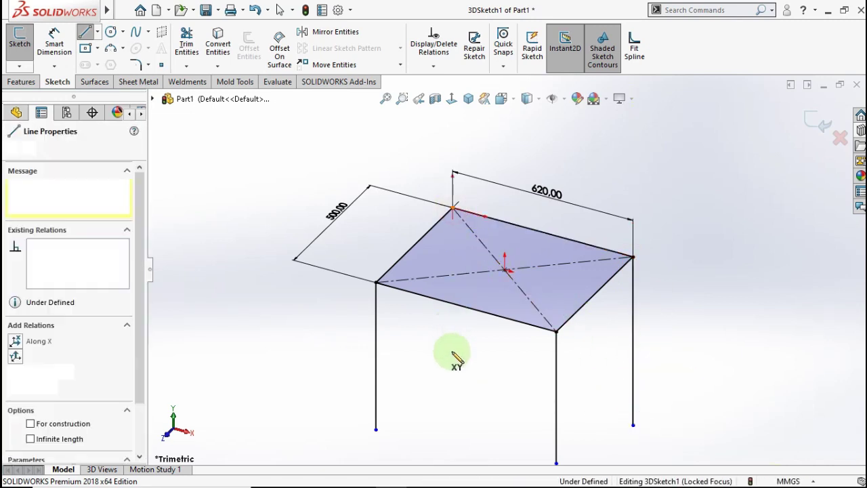
{"action": "left_click", "coordinate": [454, 394]}
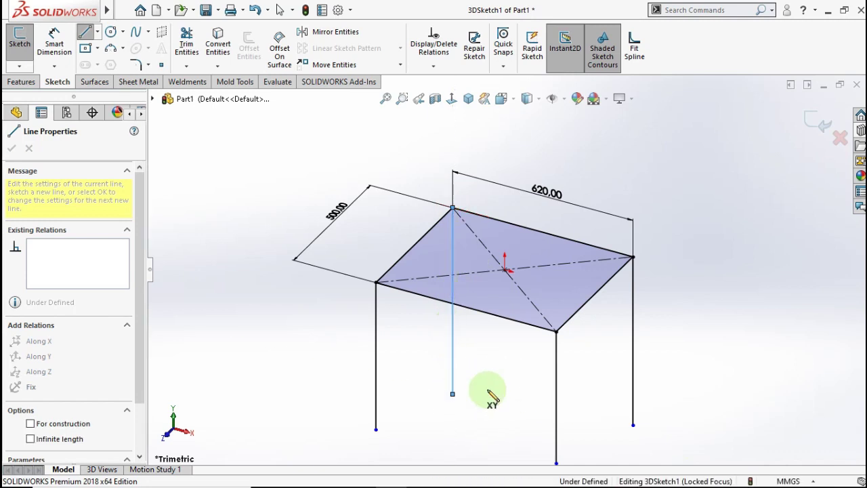
{"action": "key", "text": "Escape"}
{"action": "mouse_move", "coordinate": [499, 393]}
{"action": "middle_mouse_down"}
{"action": "mouse_move", "coordinate": [470, 350]}
{"action": "mouse_move", "coordinate": [449, 349]}
{"action": "mouse_move", "coordinate": [473, 339]}
{"action": "mouse_move", "coordinate": [505, 375]}
{"action": "middle_mouse_up"}
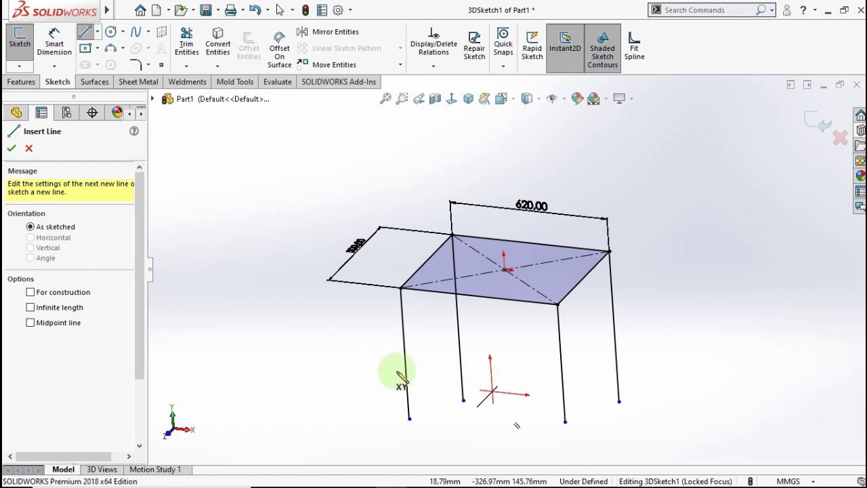
{"action": "key", "text": "Escape"}
Step: Check the four leg lengths, then dimension the front-left leg to 1000 mm
{"action": "left_click", "coordinate": [394, 352]}
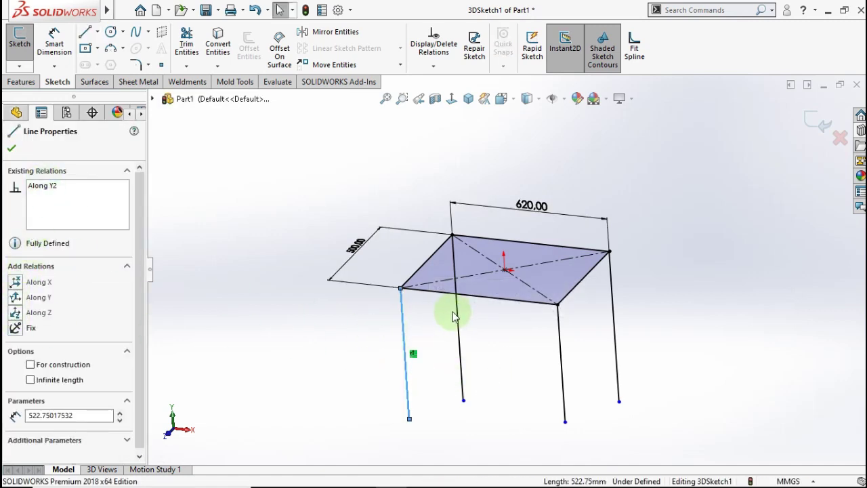
{"action": "left_click", "coordinate": [459, 312]}
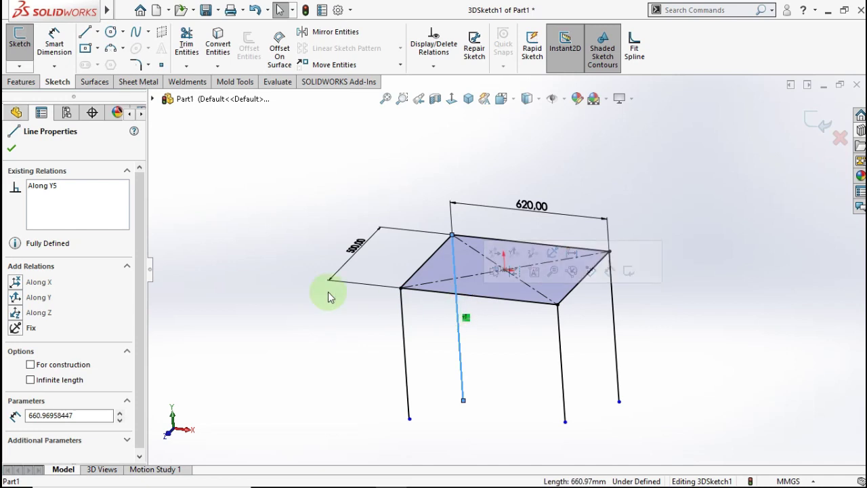
{"action": "left_click", "coordinate": [561, 339]}
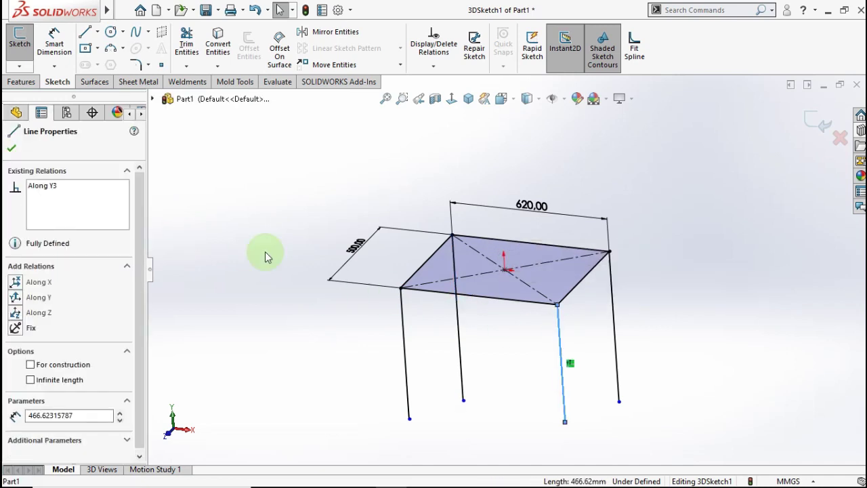
{"action": "left_click", "coordinate": [613, 313]}
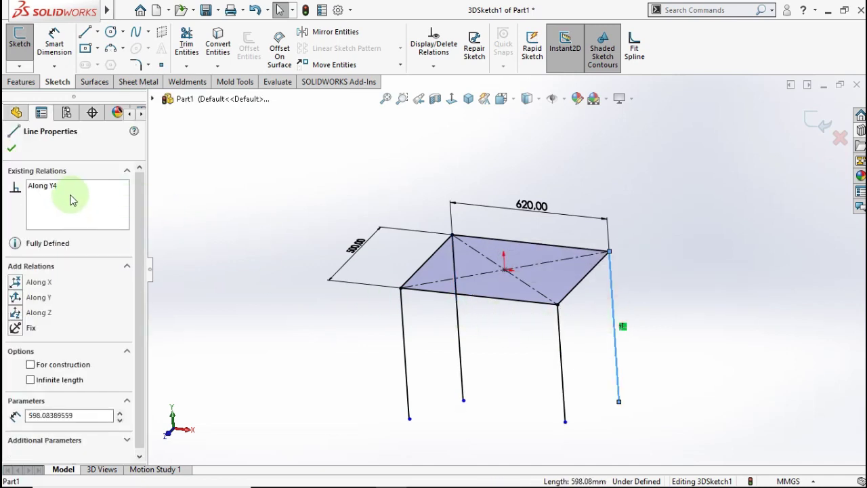
{"action": "left_click", "coordinate": [59, 51]}
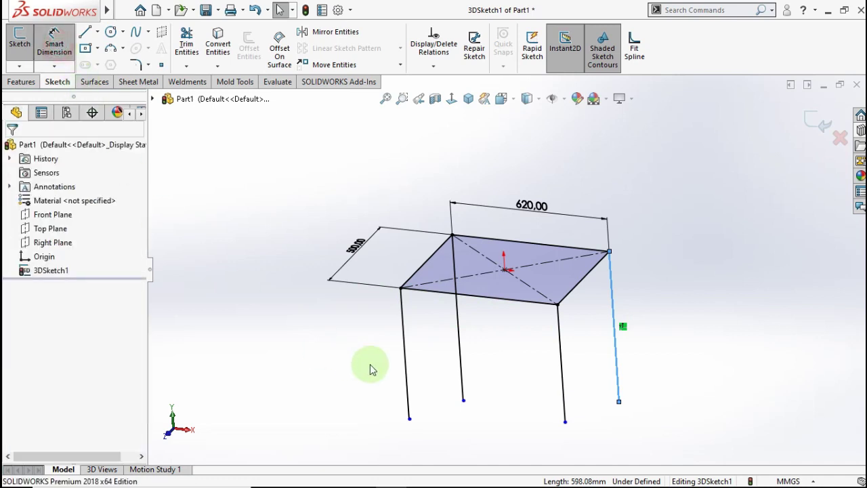
{"action": "left_click", "coordinate": [402, 350]}
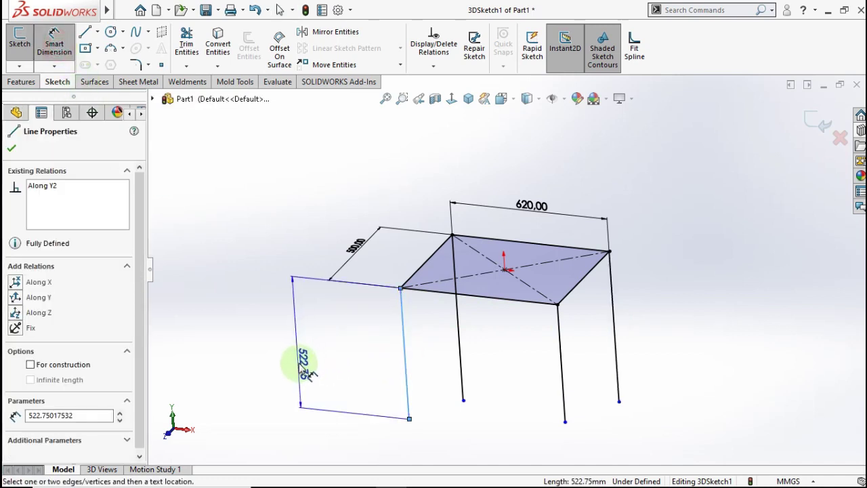
{"action": "left_click", "coordinate": [301, 356]}
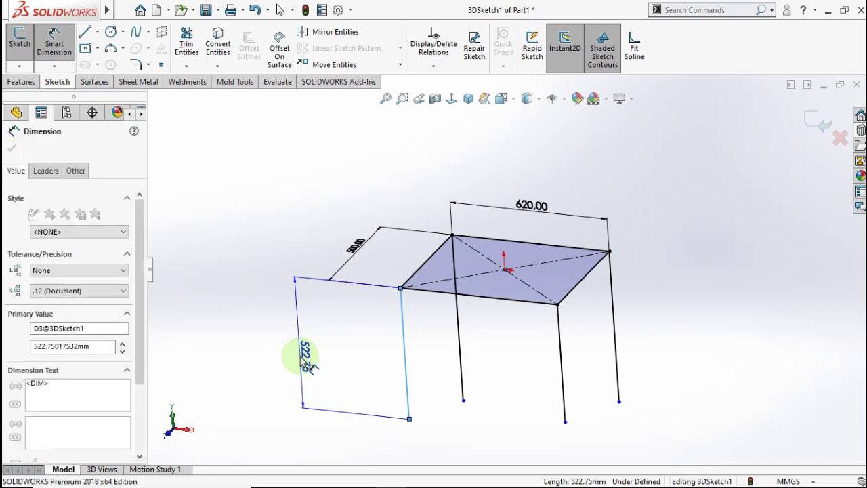
{"action": "type", "text": "1000"}
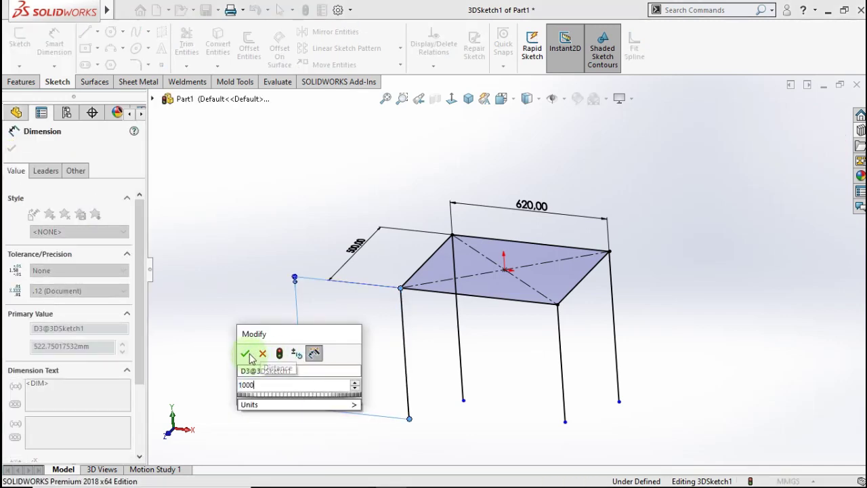
{"action": "left_click", "coordinate": [245, 354]}
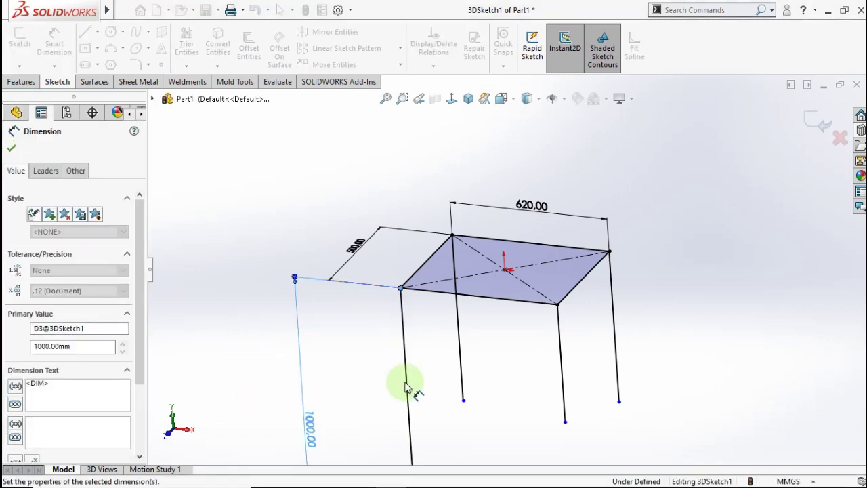
{"action": "left_click", "coordinate": [451, 363]}
Step: Make all four legs equal in length with an Equal relation
{"action": "scroll", "coordinate": [465, 348], "scroll_direction": "up", "scroll_amount": 2}
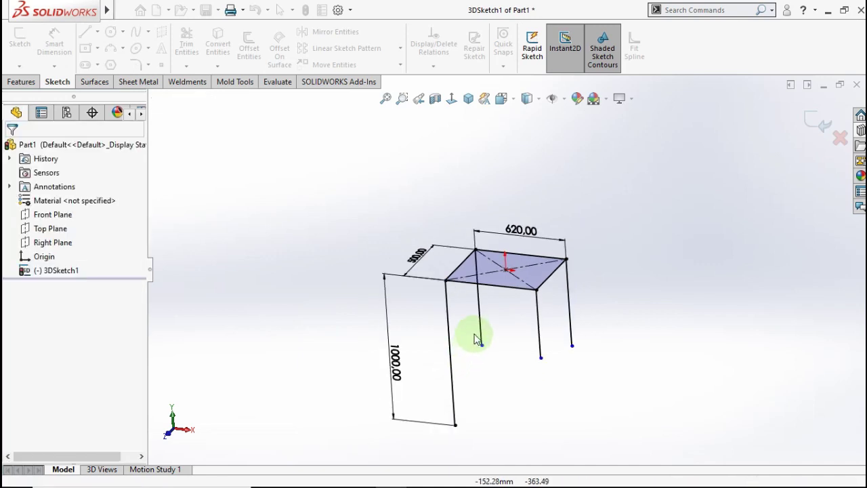
{"action": "left_click", "coordinate": [477, 322]}
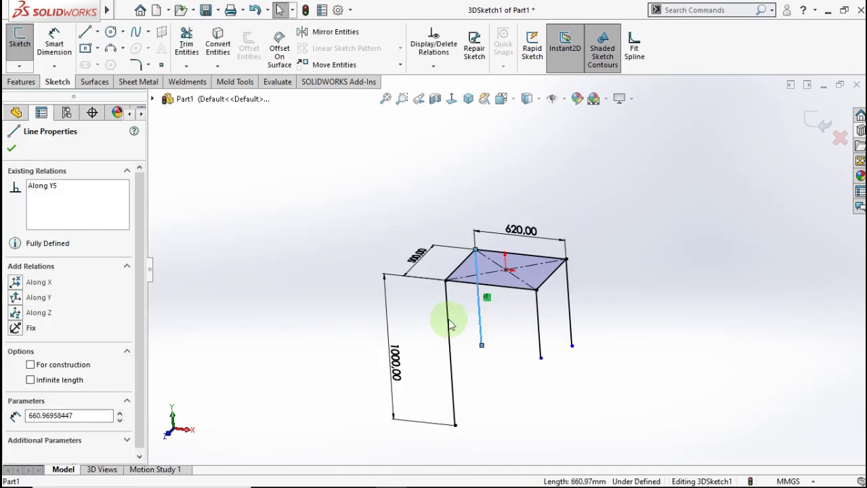
{"action": "left_click", "coordinate": [449, 319], "text": "ctrl"}
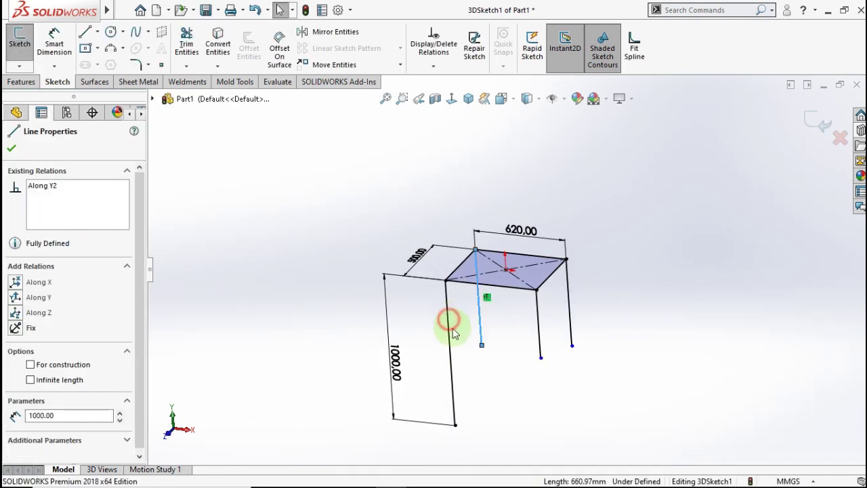
{"action": "left_click", "coordinate": [567, 310], "text": "ctrl"}
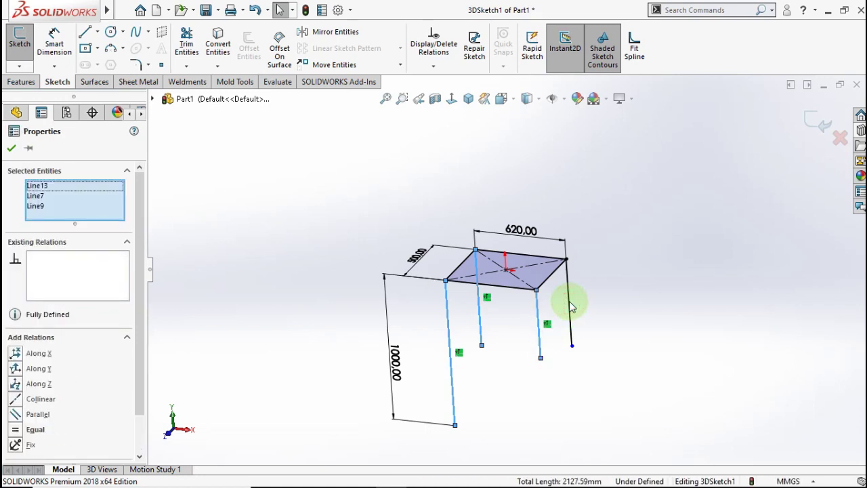
{"action": "left_click", "coordinate": [571, 306], "text": "ctrl"}
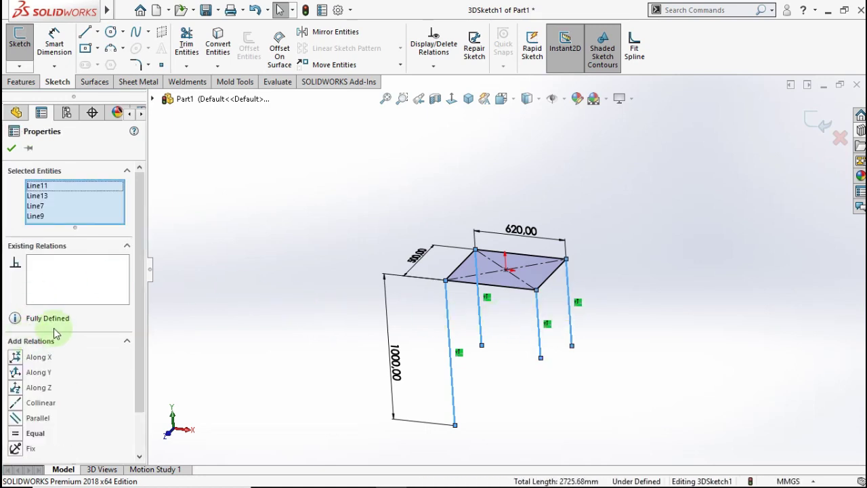
{"action": "left_click", "coordinate": [24, 436]}
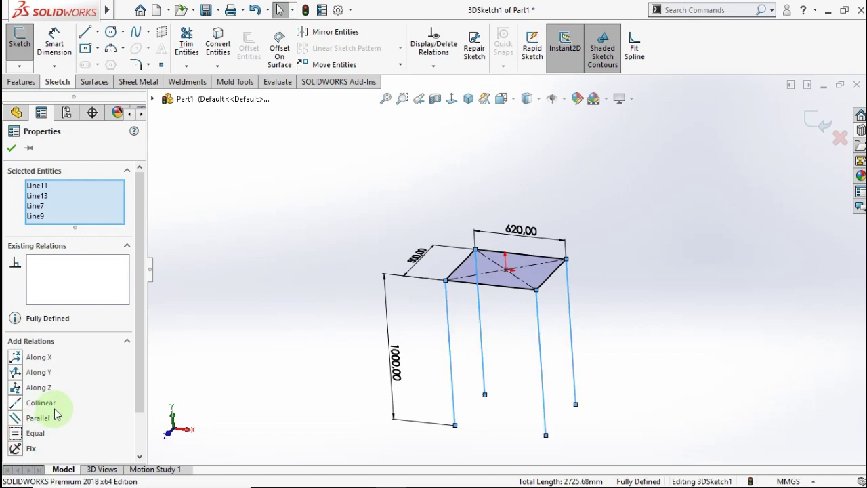
{"action": "left_click", "coordinate": [11, 151]}
{"action": "left_click", "coordinate": [383, 281]}
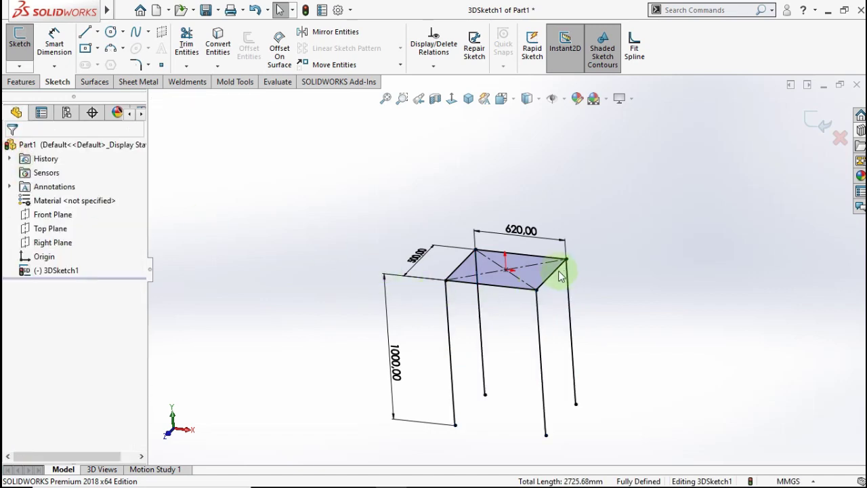
Step: Draw the first upright from the rectangle's left edge, capped with a short horizontal arm
{"action": "middle_click_drag", "start_coordinate": [559, 276], "coordinate": [474, 281]}
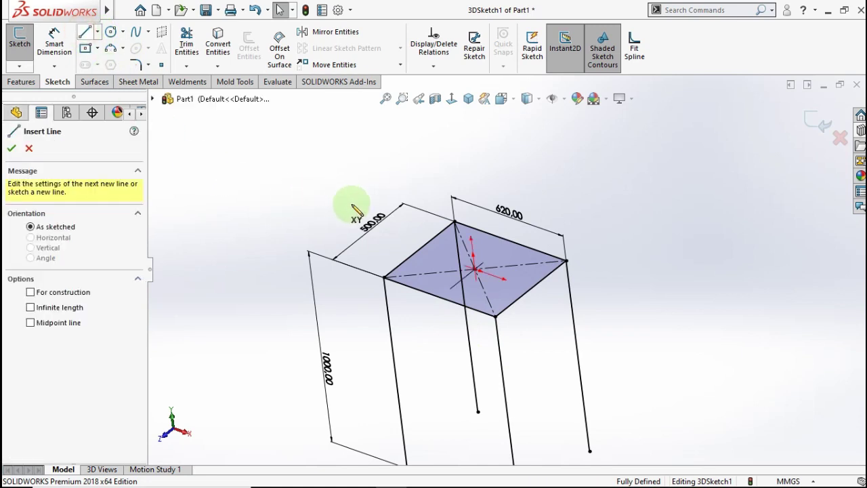
{"action": "left_click", "coordinate": [420, 249]}
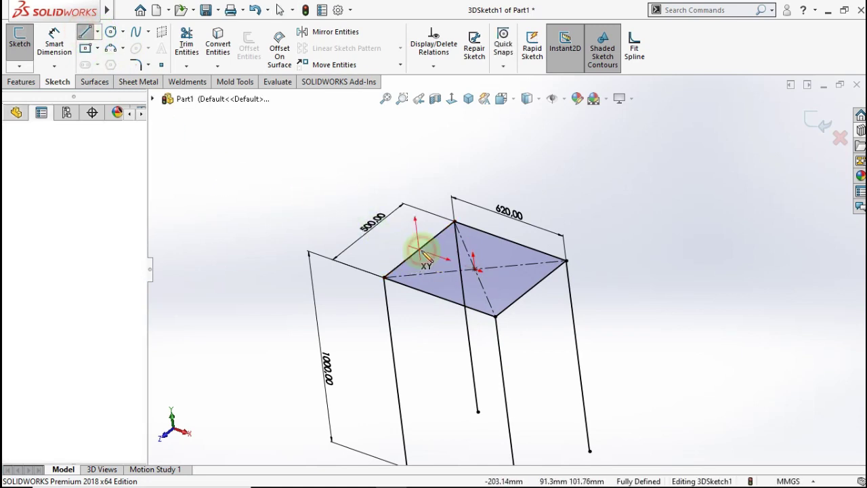
{"action": "left_click", "coordinate": [404, 127]}
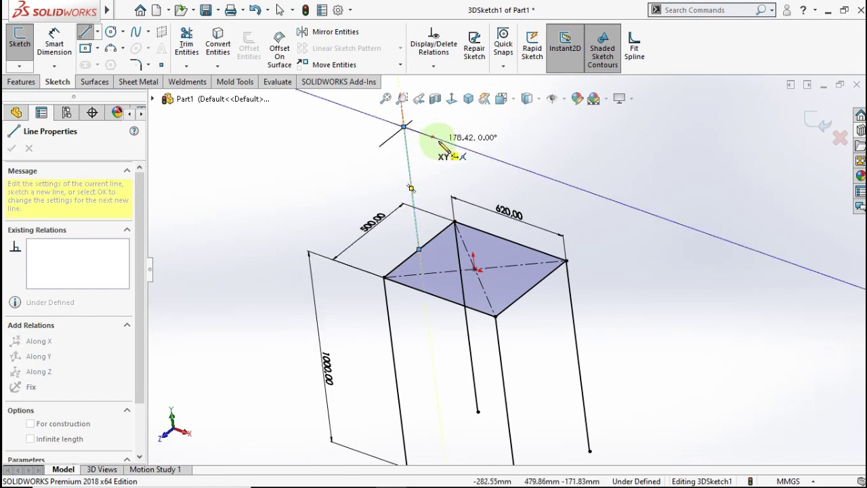
{"action": "left_click", "coordinate": [443, 141]}
{"action": "left_click", "coordinate": [494, 146]}
{"action": "key", "text": "Escape"}
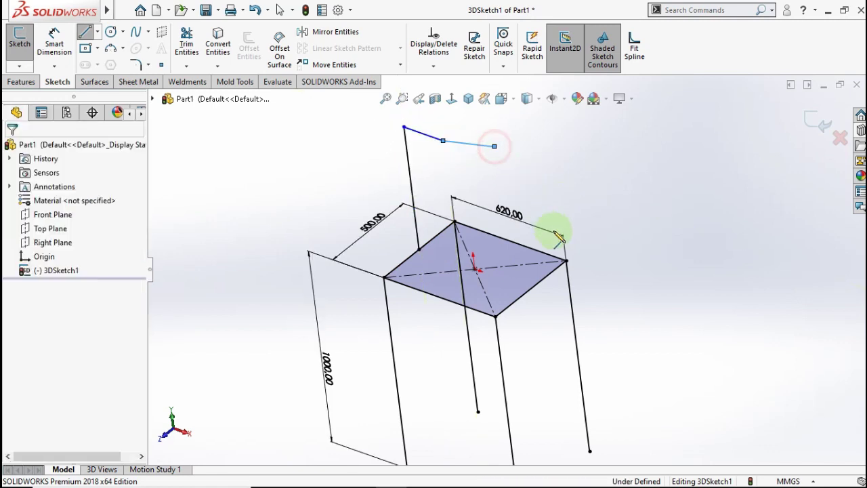
Step: Draw the second upright from the rectangle's right edge with its short top arm
{"action": "left_click", "coordinate": [556, 232]}
{"action": "left_click", "coordinate": [531, 290]}
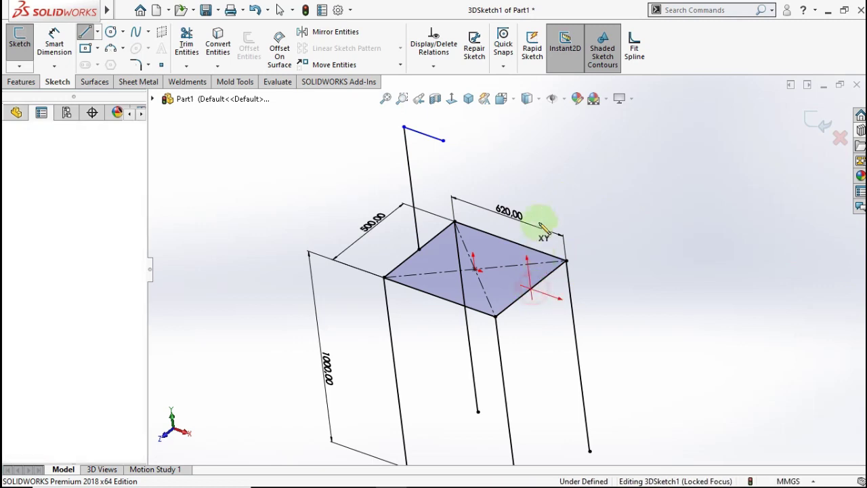
{"action": "left_click", "coordinate": [515, 154]}
{"action": "left_click", "coordinate": [476, 140]}
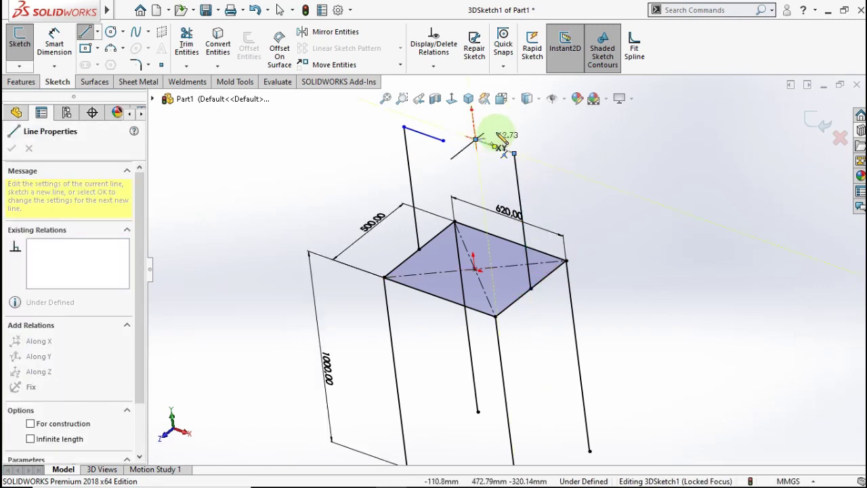
{"action": "key", "text": "Escape"}
{"action": "key", "text": "Escape"}
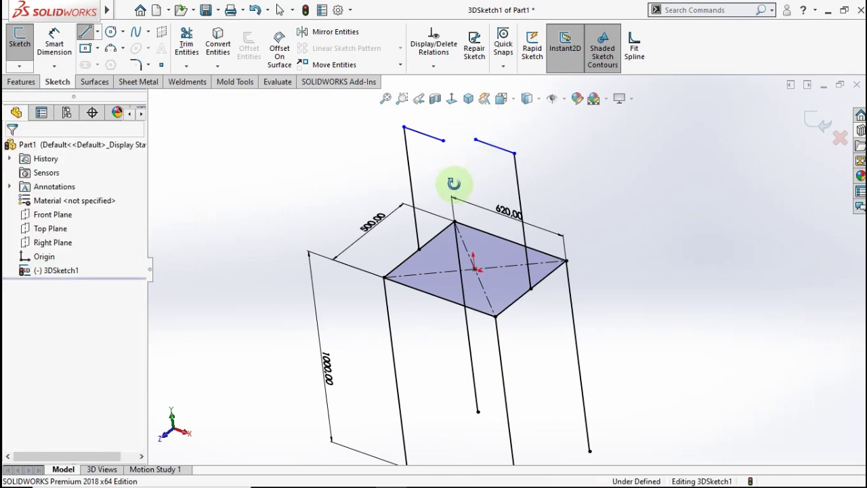
{"action": "mouse_move", "coordinate": [454, 183]}
{"action": "middle_mouse_down"}
{"action": "mouse_move", "coordinate": [451, 262]}
{"action": "mouse_move", "coordinate": [461, 222]}
{"action": "middle_mouse_up"}
{"action": "scroll", "coordinate": [449, 203], "scroll_direction": "down", "scroll_amount": 2}
Step: Dimension the first upright to 950 mm
{"action": "left_click", "coordinate": [61, 42]}
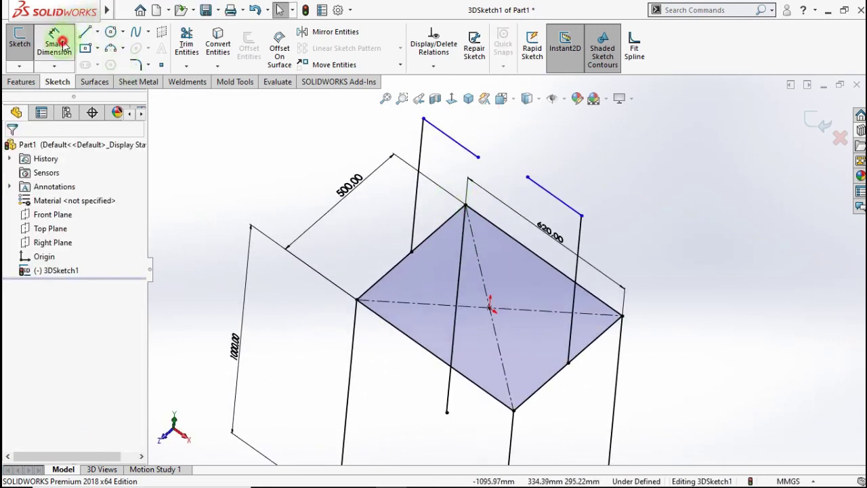
{"action": "left_click", "coordinate": [421, 159]}
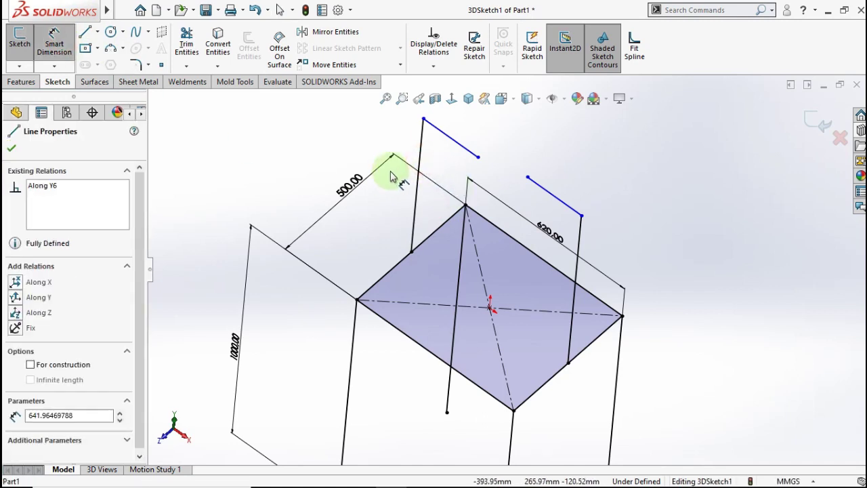
{"action": "middle_click_drag", "start_coordinate": [397, 174], "coordinate": [387, 165]}
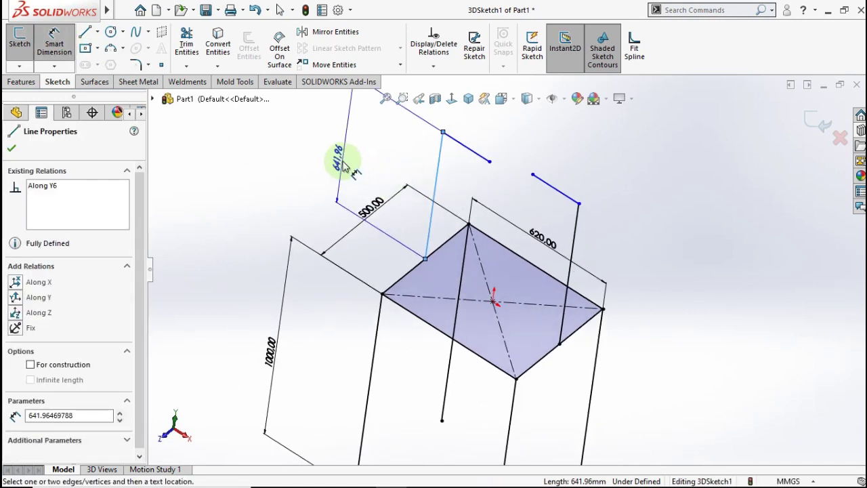
{"action": "left_click", "coordinate": [404, 215]}
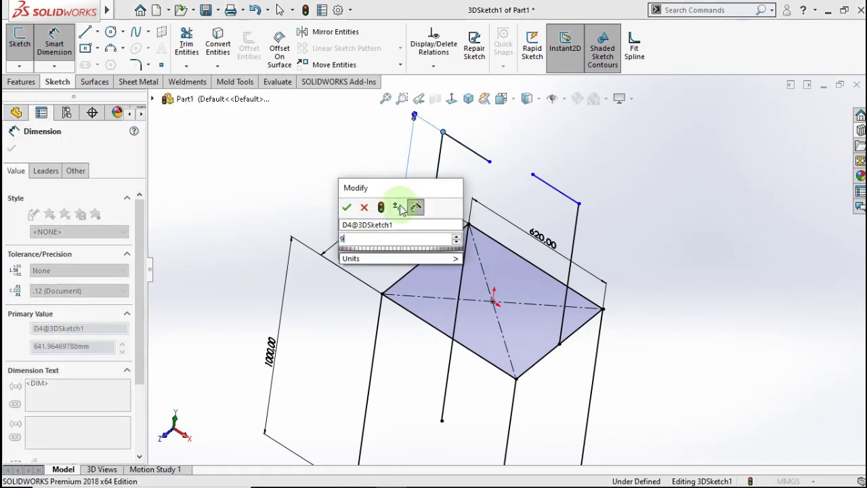
{"action": "type", "text": "950"}
{"action": "left_click", "coordinate": [346, 207]}
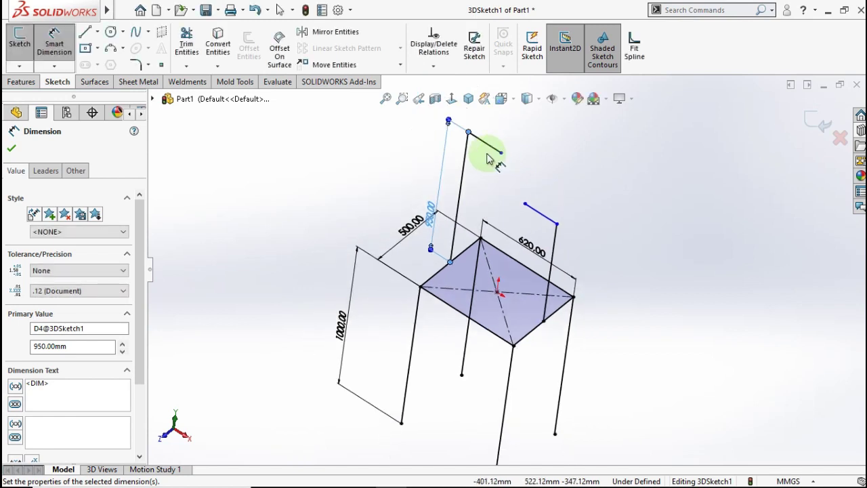
Step: Dimension the upright's top crossbar to 280 mm
{"action": "scroll", "coordinate": [486, 158], "scroll_direction": "down", "scroll_amount": 2}
{"action": "left_click", "coordinate": [492, 142]}
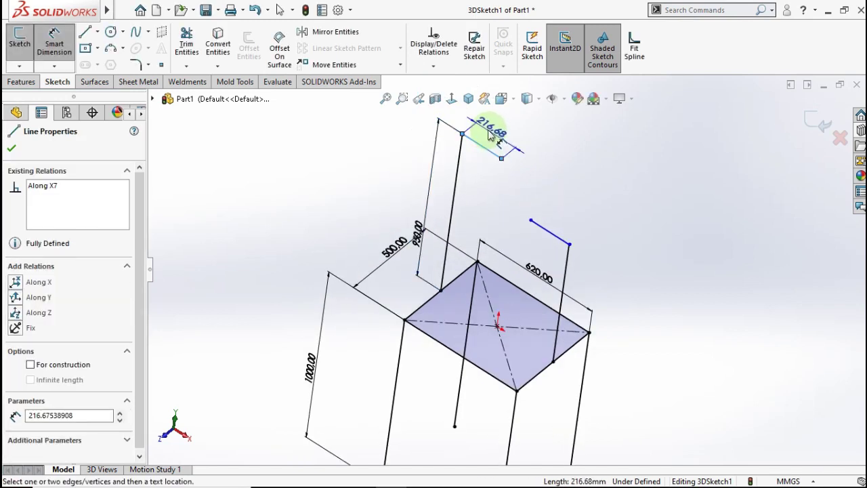
{"action": "left_click", "coordinate": [495, 132]}
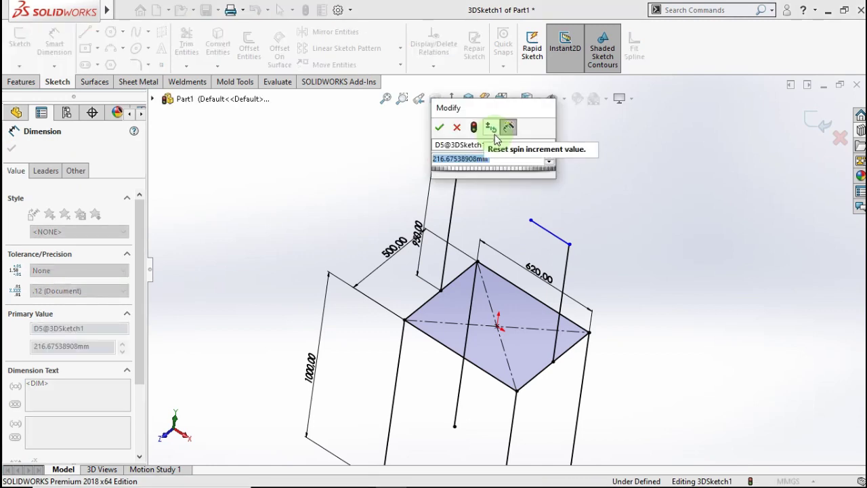
{"action": "type", "text": "280"}
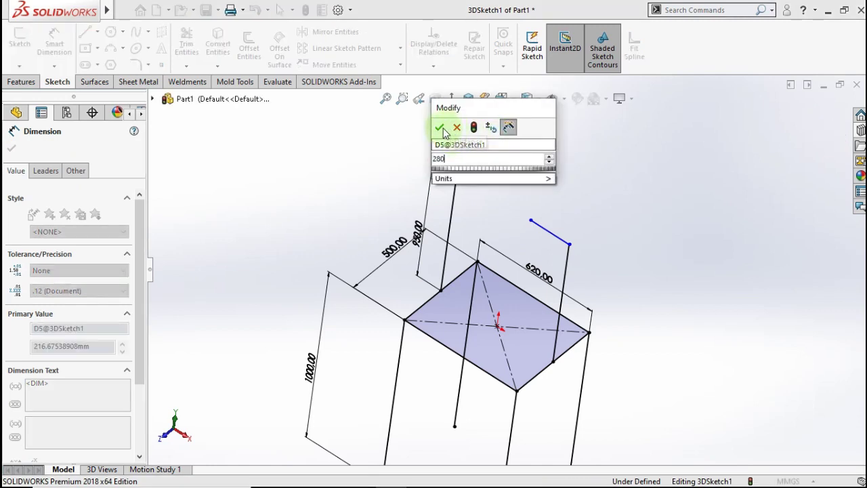
{"action": "left_click", "coordinate": [440, 128]}
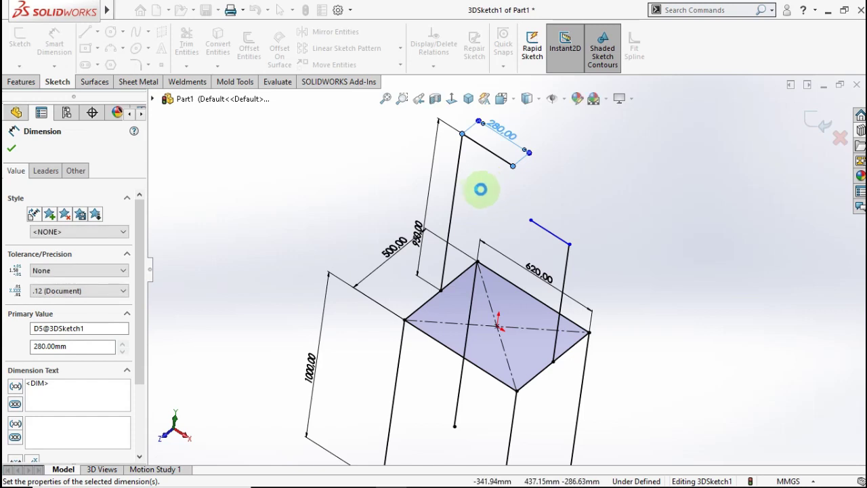
{"action": "left_click", "coordinate": [480, 189]}
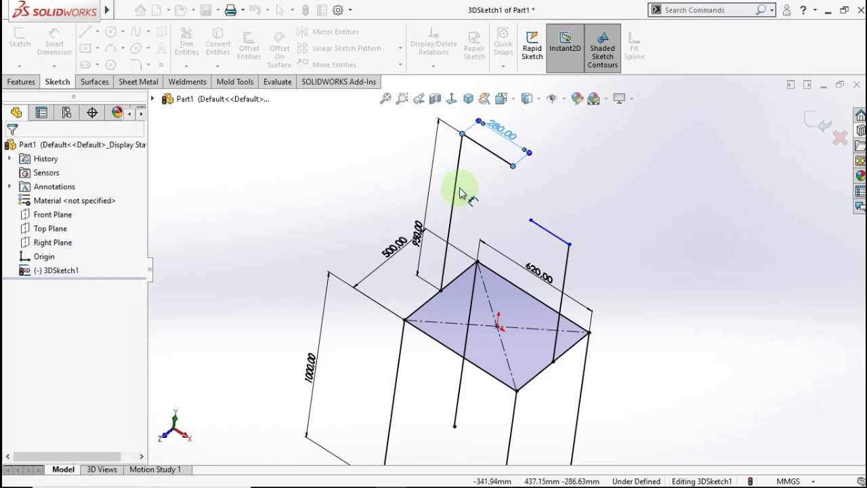
Step: Make the two back posts equal, then the two 280 mm top crossbars equal
{"action": "left_click", "coordinate": [565, 271], "text": "ctrl"}
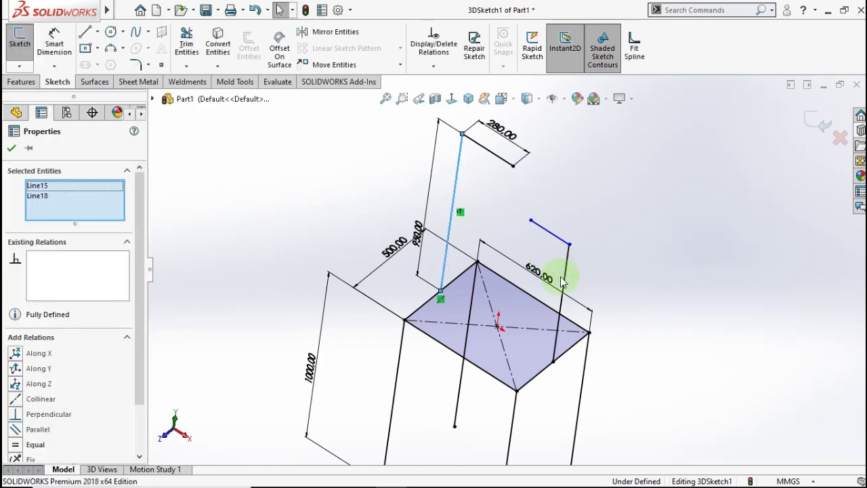
{"action": "left_click", "coordinate": [15, 444]}
{"action": "left_click", "coordinate": [577, 241]}
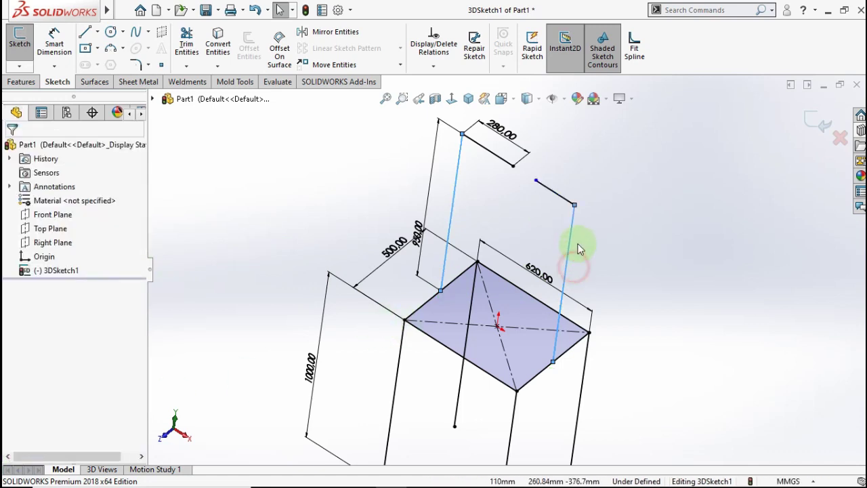
{"action": "left_click", "coordinate": [554, 193]}
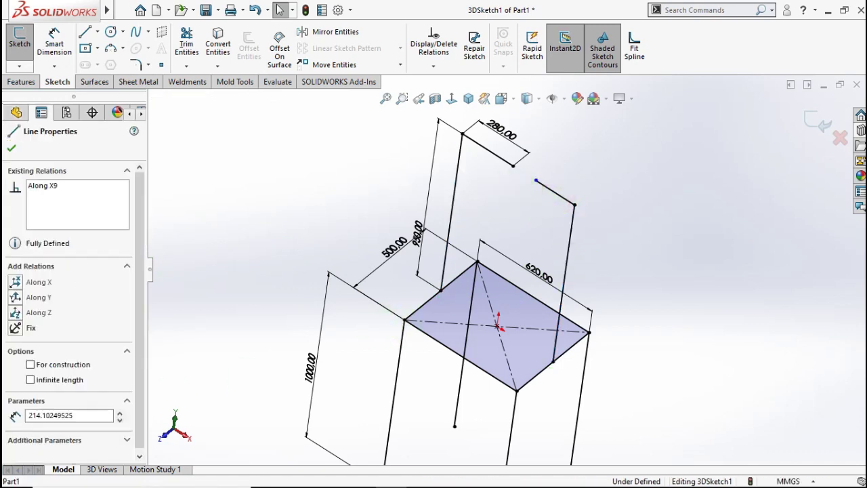
{"action": "left_click", "coordinate": [491, 156], "text": "ctrl"}
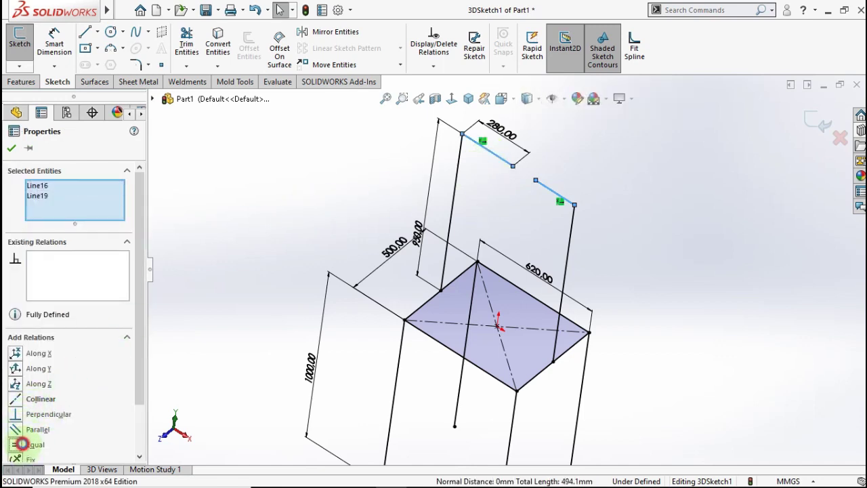
{"action": "left_click", "coordinate": [11, 150]}
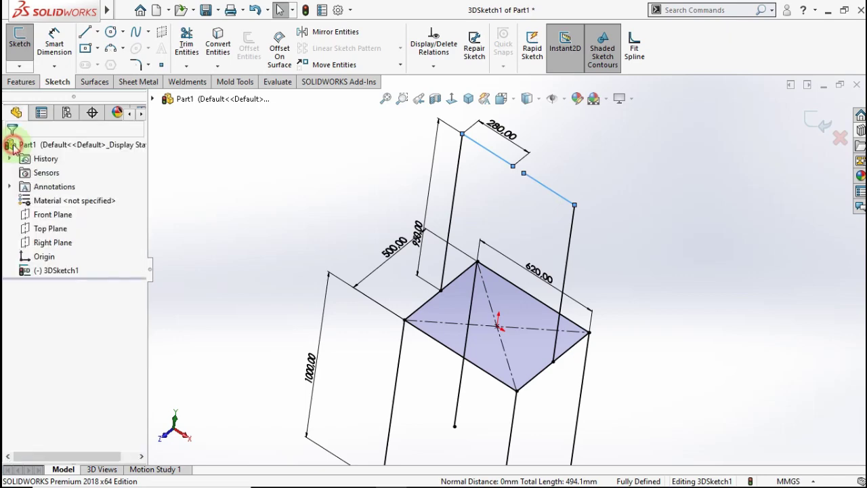
{"action": "mouse_move", "coordinate": [380, 242]}
{"action": "middle_mouse_down"}
{"action": "mouse_move", "coordinate": [511, 285]}
{"action": "mouse_move", "coordinate": [484, 213]}
{"action": "mouse_move", "coordinate": [422, 223]}
{"action": "mouse_move", "coordinate": [474, 203]}
{"action": "mouse_move", "coordinate": [502, 255]}
{"action": "middle_mouse_up"}
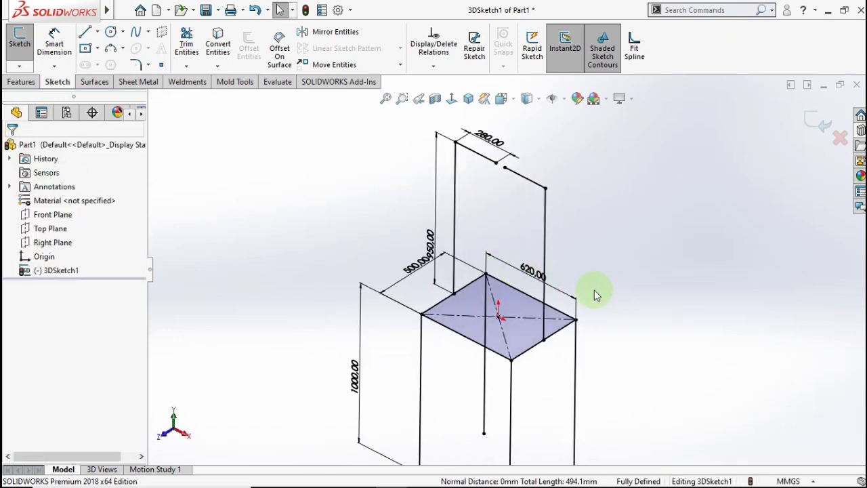
Step: Draw connected brace lines from leg to leg below the seat, closing a four-sided loop
{"action": "scroll", "coordinate": [596, 298], "scroll_direction": "up", "scroll_amount": 2}
{"action": "scroll", "coordinate": [575, 325], "scroll_direction": "down", "scroll_amount": 2}
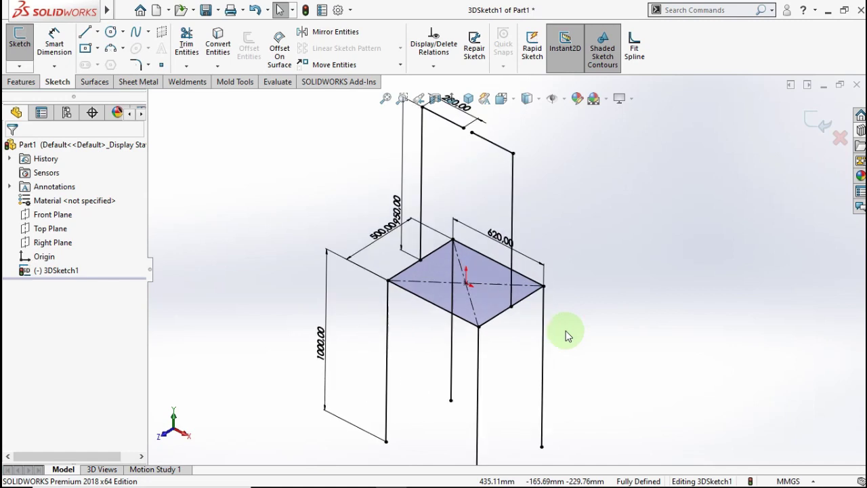
{"action": "left_click", "coordinate": [84, 33]}
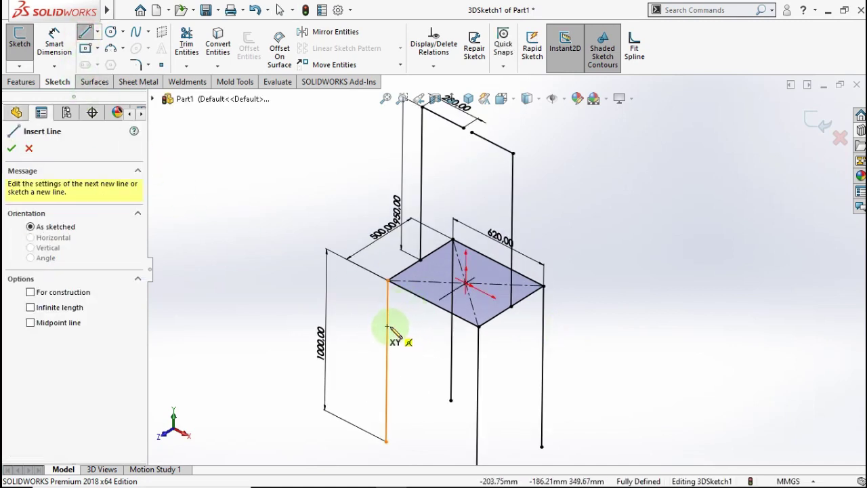
{"action": "left_click_drag", "start_coordinate": [390, 328], "coordinate": [477, 376]}
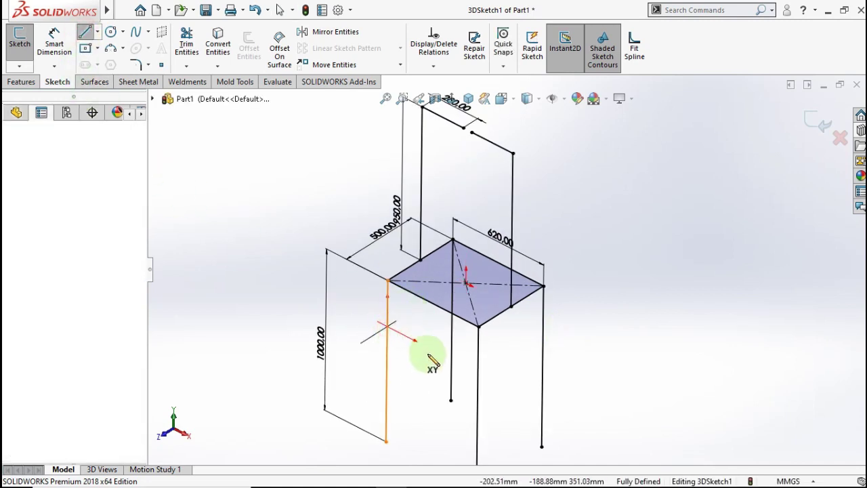
{"action": "left_click", "coordinate": [477, 374]}
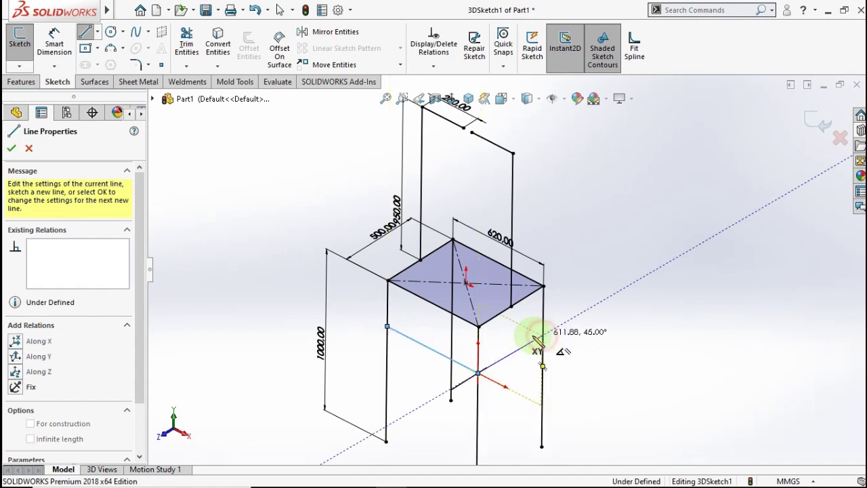
{"action": "left_click", "coordinate": [542, 335]}
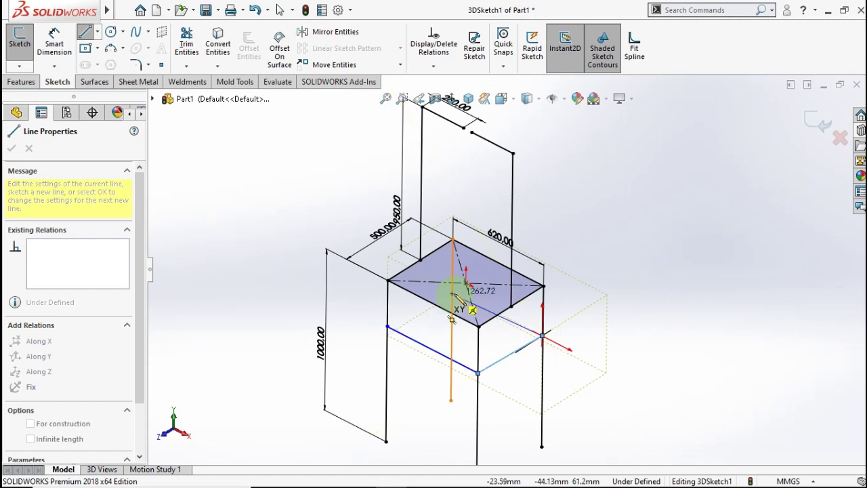
{"action": "left_click", "coordinate": [389, 326]}
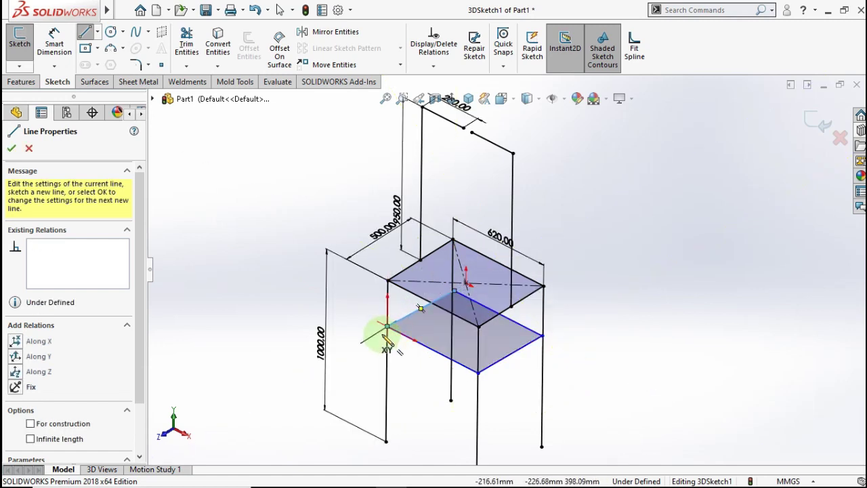
{"action": "mouse_move", "coordinate": [296, 296]}
{"action": "middle_mouse_down"}
{"action": "mouse_move", "coordinate": [293, 284]}
{"action": "mouse_move", "coordinate": [416, 364]}
{"action": "middle_mouse_up"}
{"action": "key", "text": "Escape"}
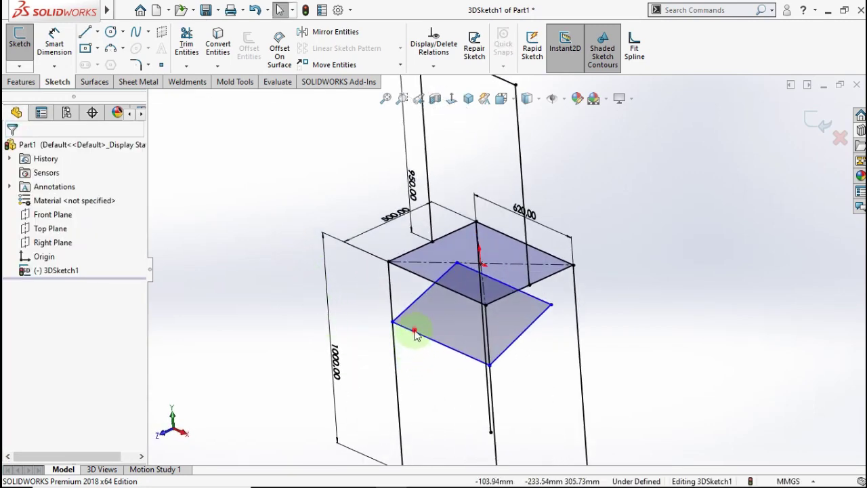
Step: Add an Along Z relation to the loop's right edge, then delete the conflicting relation
{"action": "left_click", "coordinate": [416, 334]}
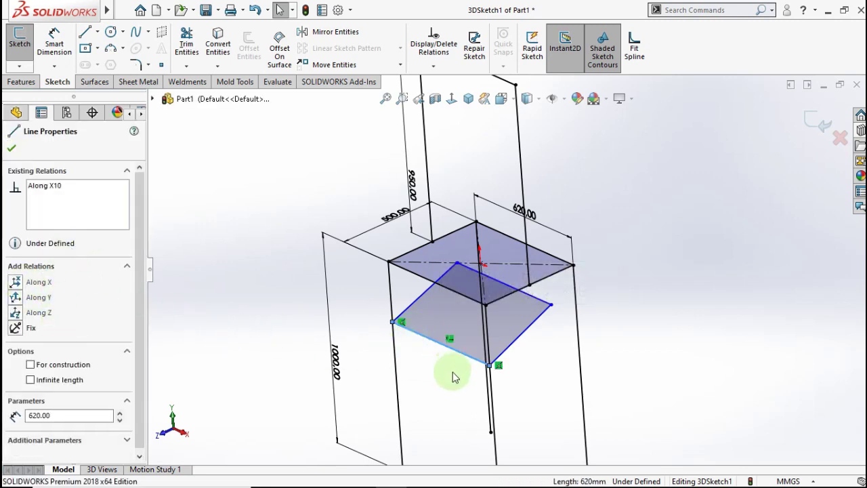
{"action": "left_click", "coordinate": [530, 359]}
{"action": "left_click", "coordinate": [523, 333]}
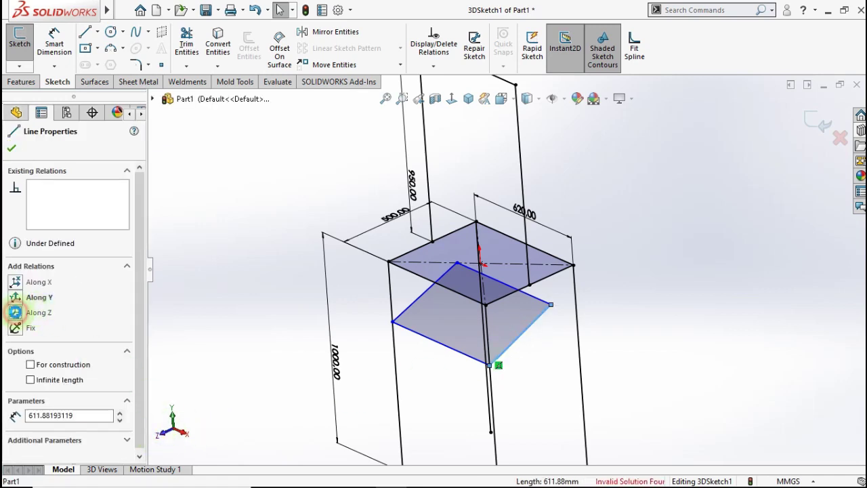
{"action": "left_click", "coordinate": [15, 312]}
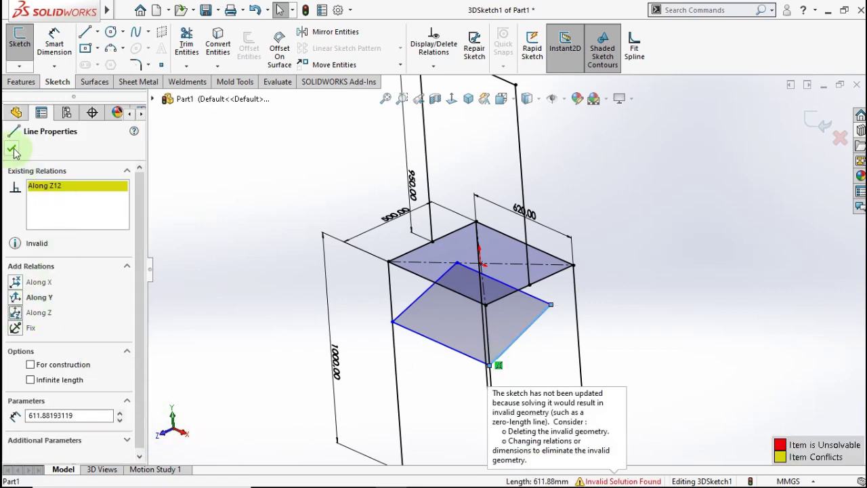
{"action": "right_click", "coordinate": [43, 201]}
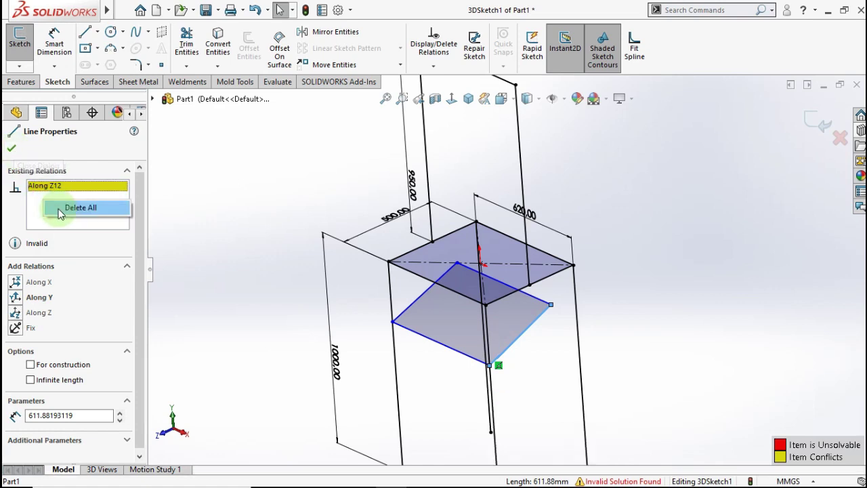
{"action": "left_click", "coordinate": [97, 207]}
{"action": "left_click", "coordinate": [556, 313]}
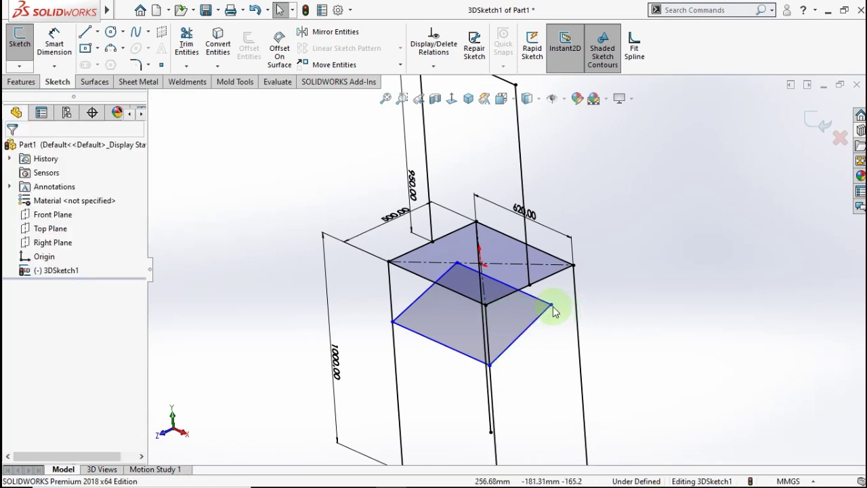
Step: Drag a corner point of the lower loop to a new position, accepting the over-define warning
{"action": "left_click", "coordinate": [551, 306]}
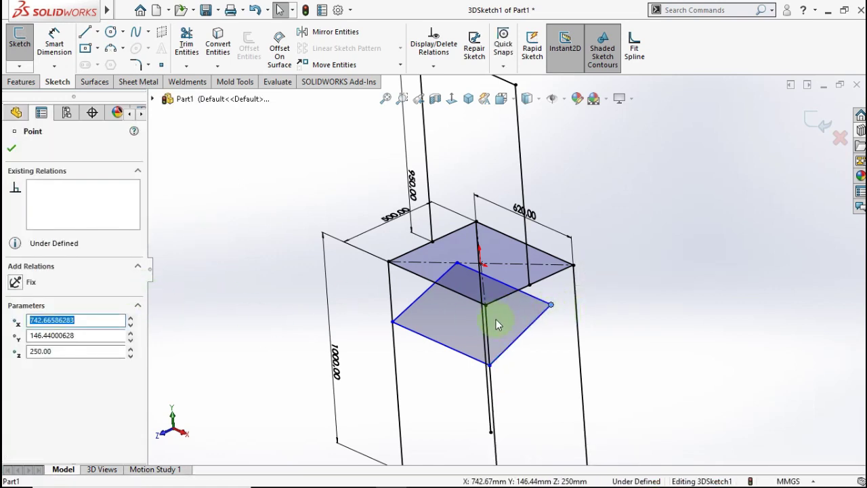
{"action": "left_click", "coordinate": [524, 333]}
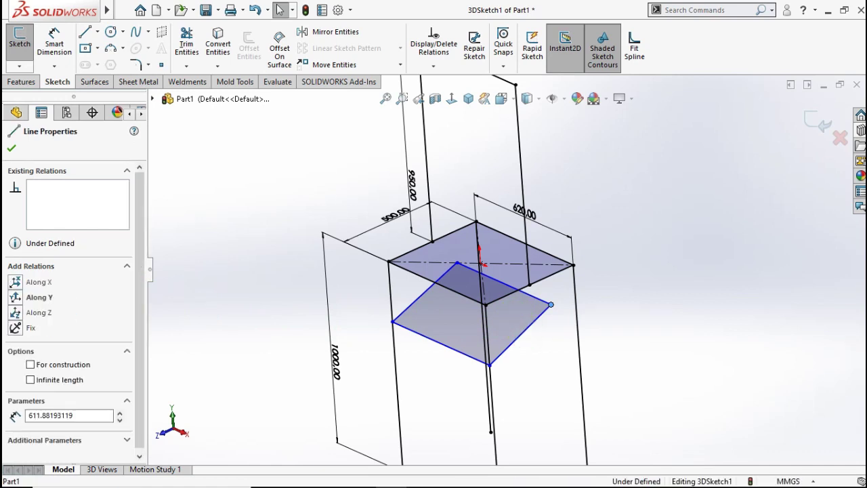
{"action": "left_click", "coordinate": [508, 354]}
{"action": "mouse_move", "coordinate": [513, 368]}
{"action": "middle_mouse_down"}
{"action": "mouse_move", "coordinate": [532, 397]}
{"action": "mouse_move", "coordinate": [503, 305]}
{"action": "mouse_move", "coordinate": [473, 272]}
{"action": "middle_mouse_up"}
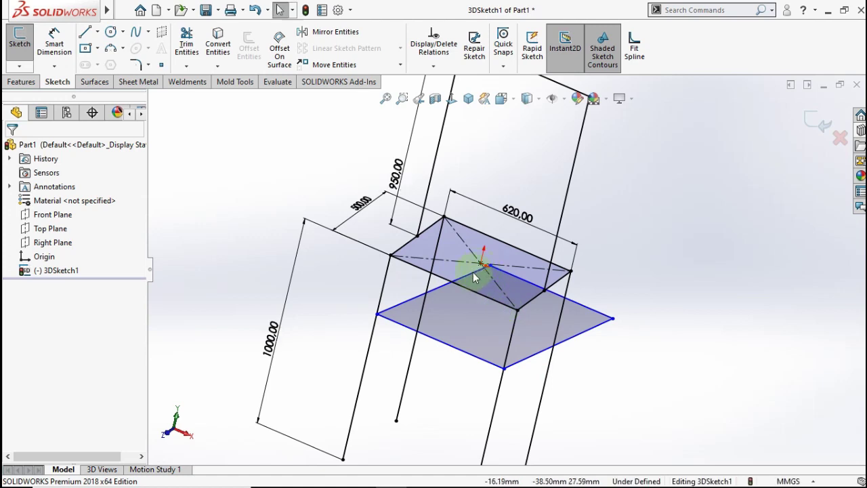
{"action": "mouse_move", "coordinate": [488, 263]}
{"action": "left_mouse_down"}
{"action": "mouse_move", "coordinate": [402, 298]}
{"action": "mouse_move", "coordinate": [455, 319]}
{"action": "mouse_move", "coordinate": [447, 332]}
{"action": "left_mouse_up"}
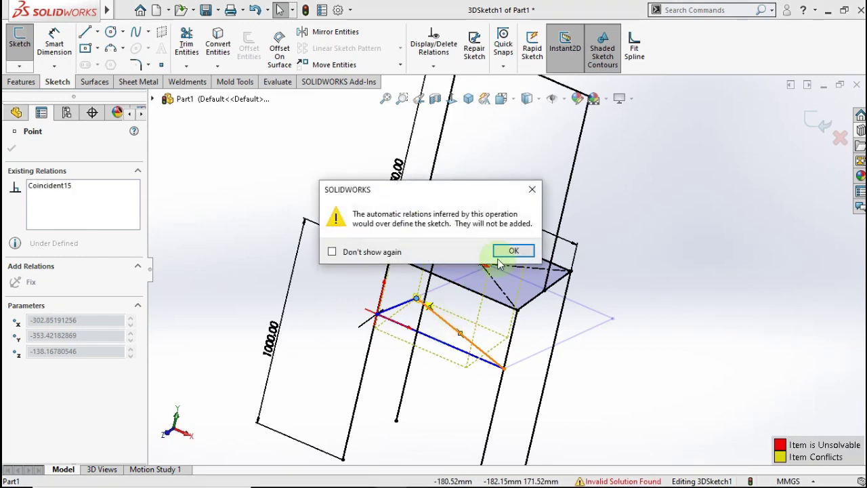
{"action": "left_click", "coordinate": [504, 252]}
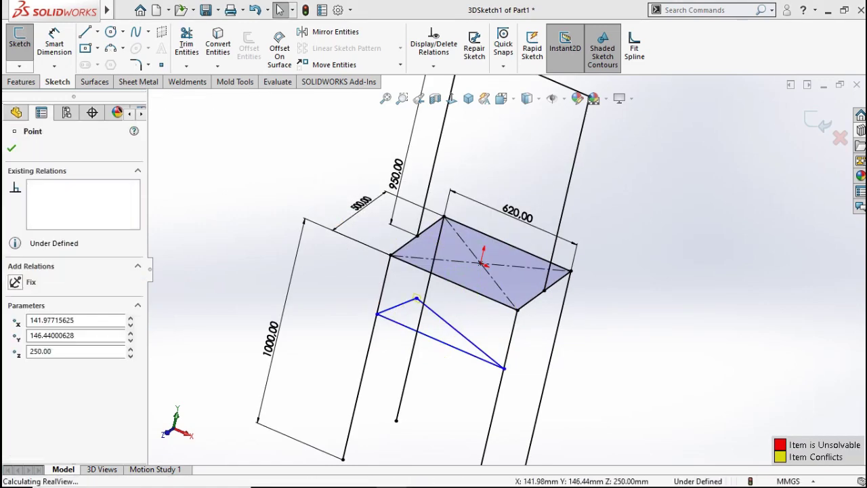
Step: Delete the stray loop lines, leaving only the brace from the left post to the front post
{"action": "middle_click_drag", "start_coordinate": [434, 319], "coordinate": [397, 296]}
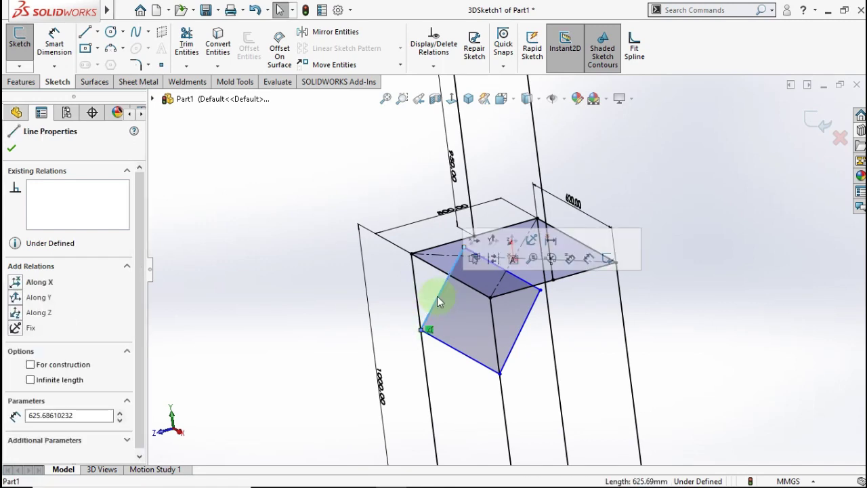
{"action": "left_click", "coordinate": [530, 333]}
{"action": "left_click", "coordinate": [527, 325]}
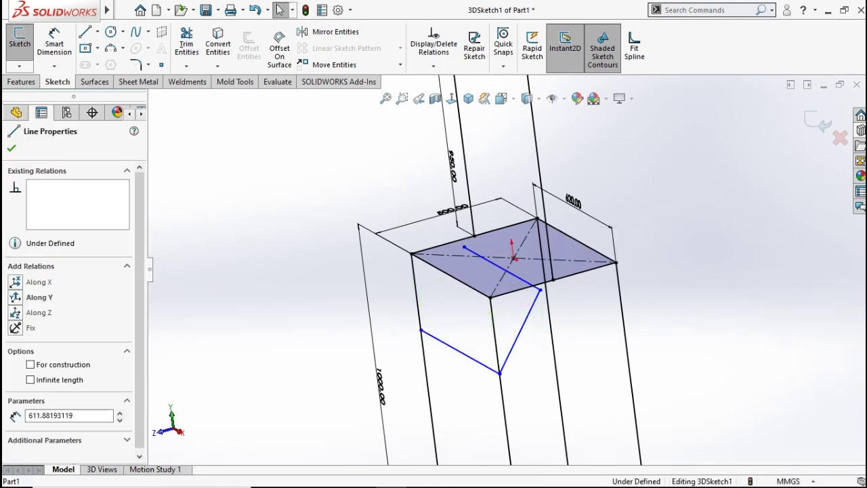
{"action": "left_click", "coordinate": [485, 266]}
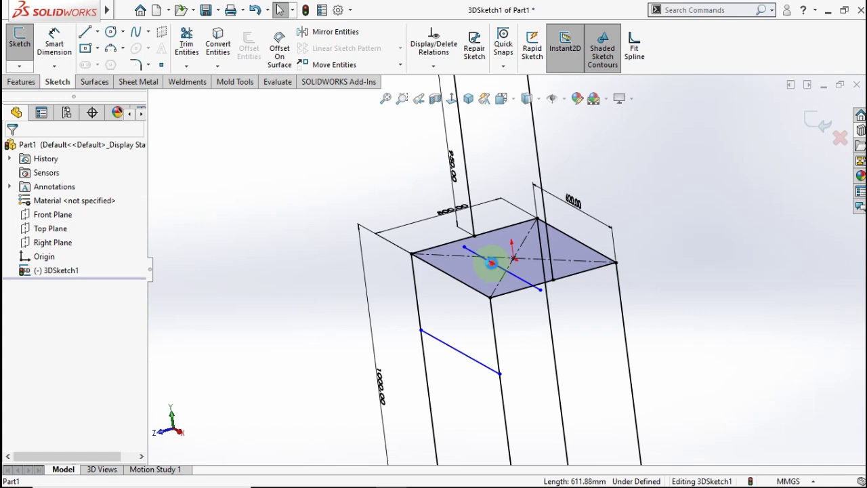
{"action": "left_click", "coordinate": [483, 289]}
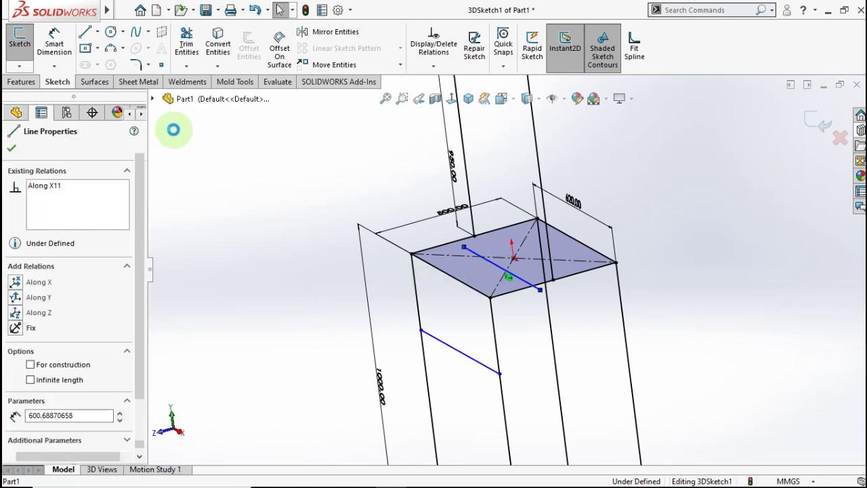
{"action": "key", "text": "Delete"}
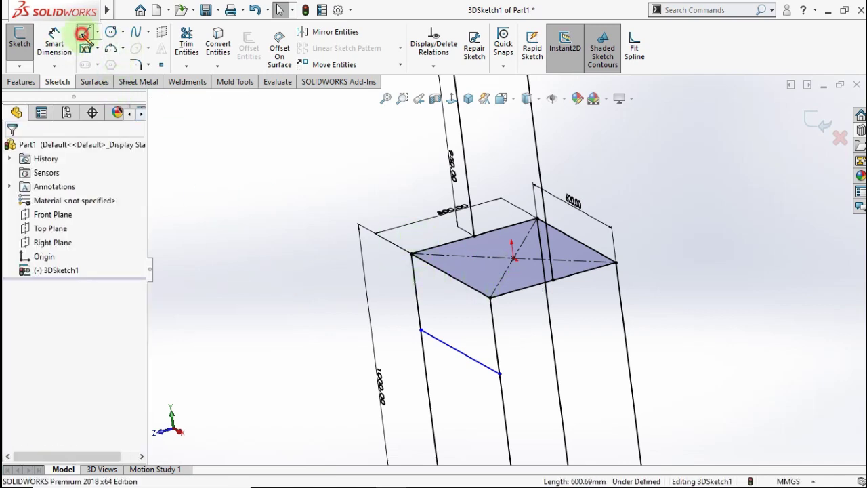
Step: Draw four lines closing the lower brace loop between the four posts
{"action": "left_click", "coordinate": [82, 34]}
{"action": "left_click", "coordinate": [501, 373]}
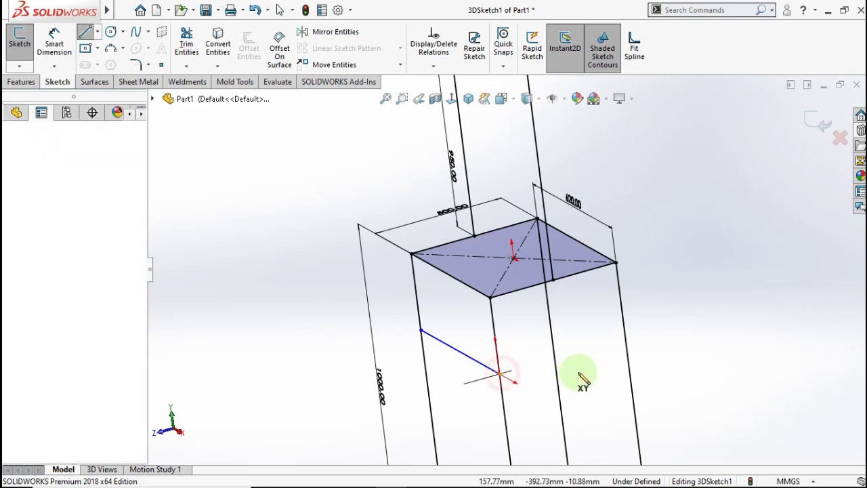
{"action": "left_click", "coordinate": [626, 348]}
{"action": "left_click", "coordinate": [549, 310]}
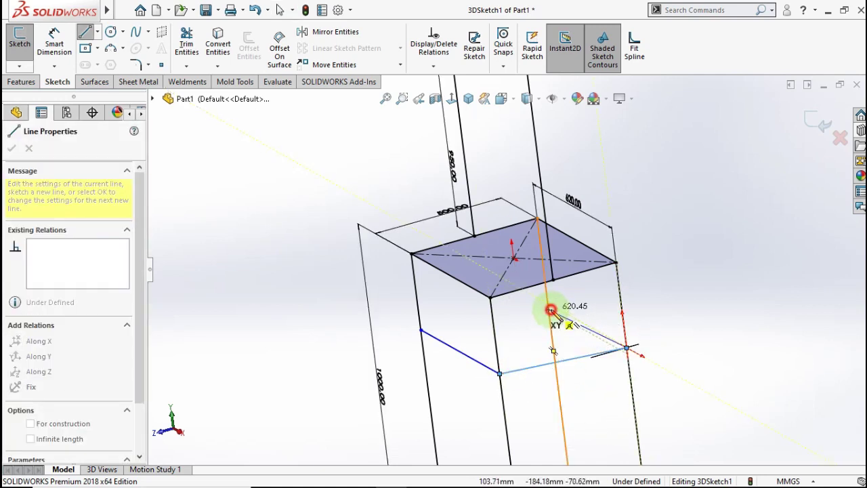
{"action": "left_click", "coordinate": [422, 330]}
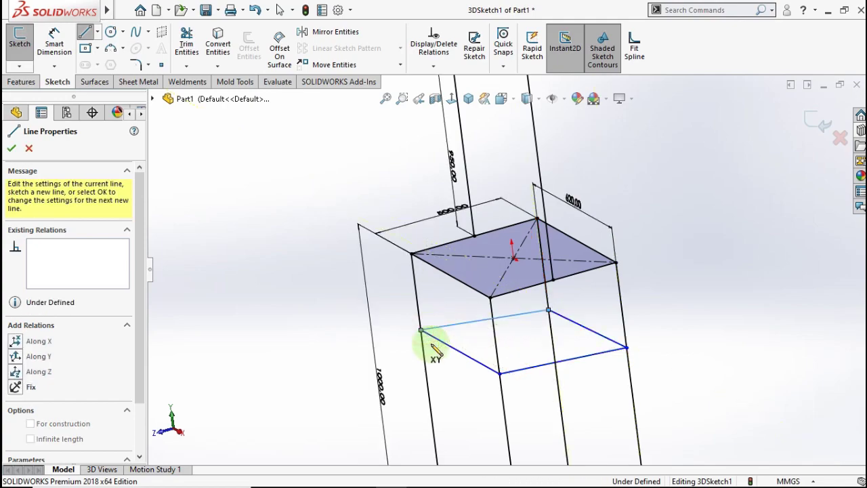
{"action": "mouse_move", "coordinate": [429, 348]}
{"action": "middle_mouse_down"}
{"action": "mouse_move", "coordinate": [457, 354]}
{"action": "mouse_move", "coordinate": [476, 384]}
{"action": "mouse_move", "coordinate": [429, 309]}
{"action": "mouse_move", "coordinate": [381, 329]}
{"action": "mouse_move", "coordinate": [449, 333]}
{"action": "mouse_move", "coordinate": [490, 372]}
{"action": "middle_mouse_up"}
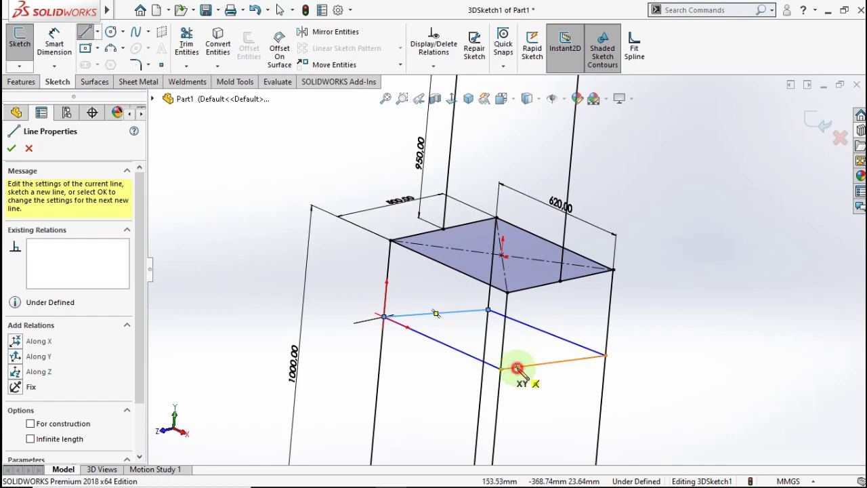
{"action": "left_click", "coordinate": [501, 369]}
Step: Constrain the lower loop's front-right edge Along Z and back-right edge Along X
{"action": "left_click", "coordinate": [542, 363]}
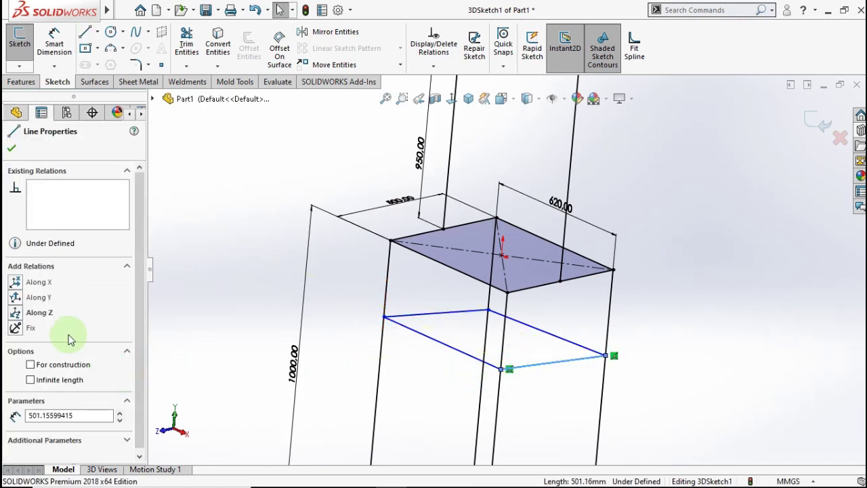
{"action": "left_click", "coordinate": [16, 312]}
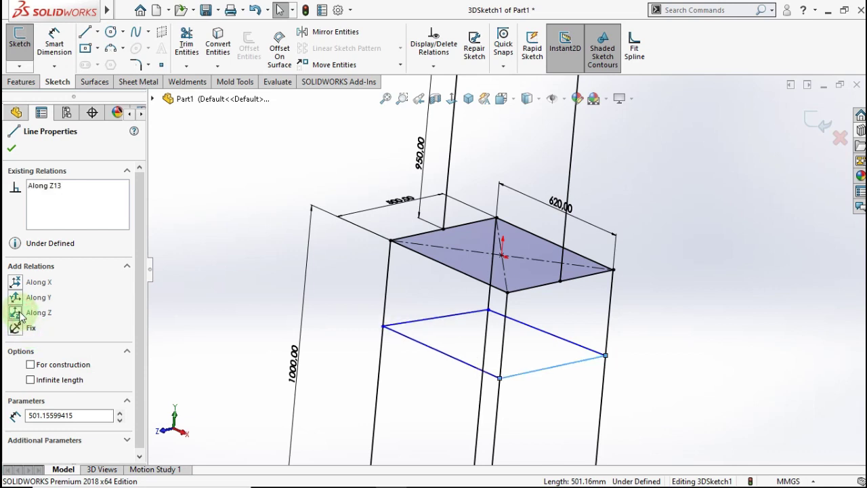
{"action": "left_click", "coordinate": [194, 304]}
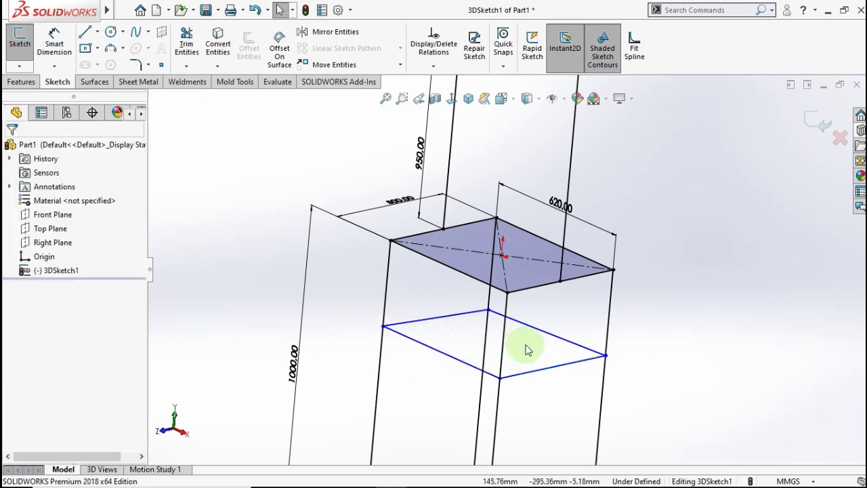
{"action": "left_click", "coordinate": [550, 337]}
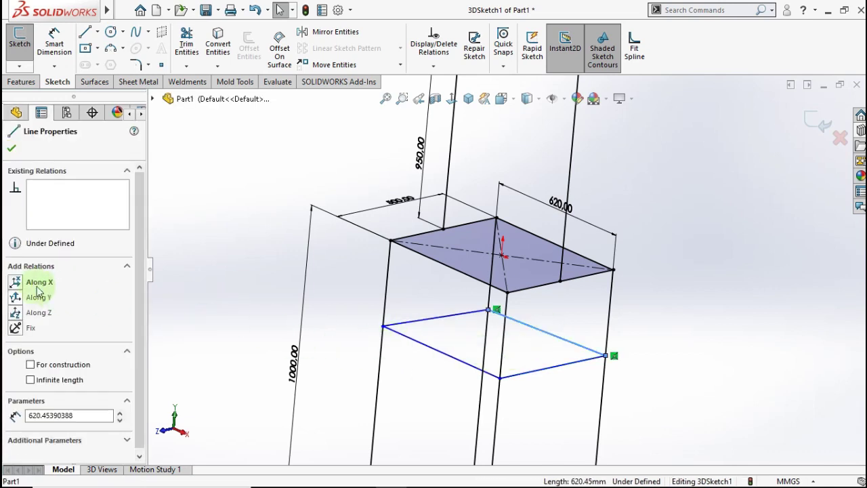
{"action": "left_click", "coordinate": [16, 282]}
{"action": "left_click", "coordinate": [268, 313]}
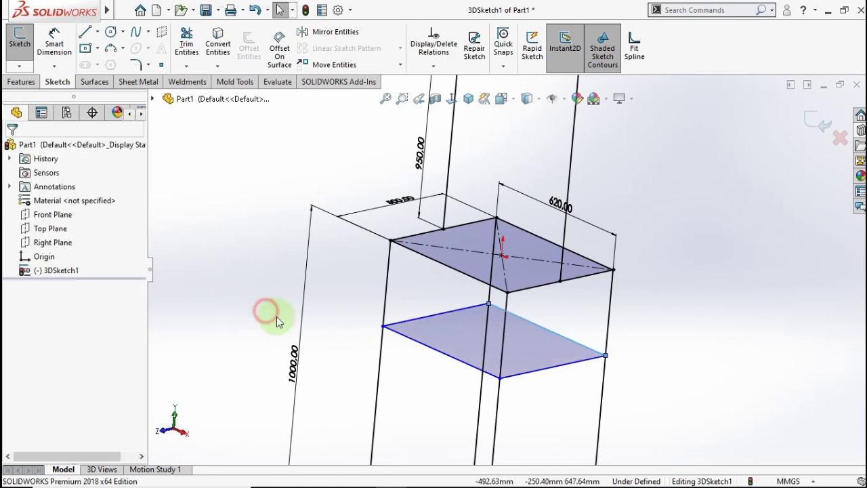
{"action": "left_click", "coordinate": [422, 323]}
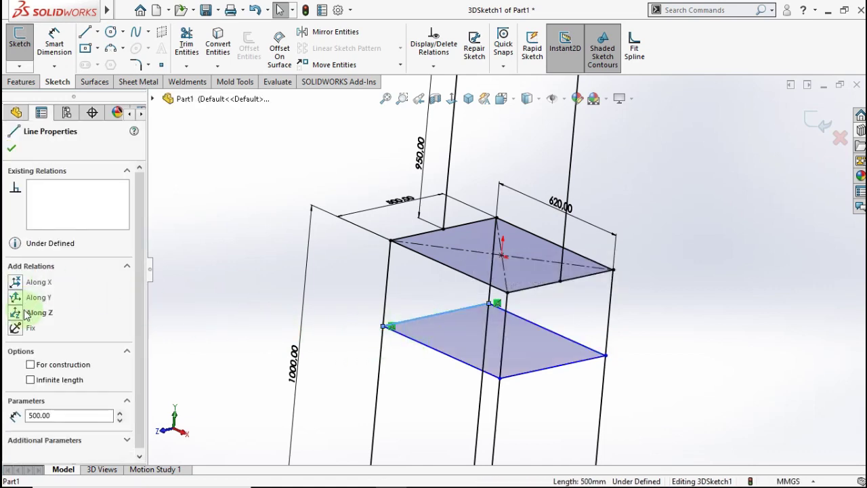
{"action": "left_click", "coordinate": [194, 252]}
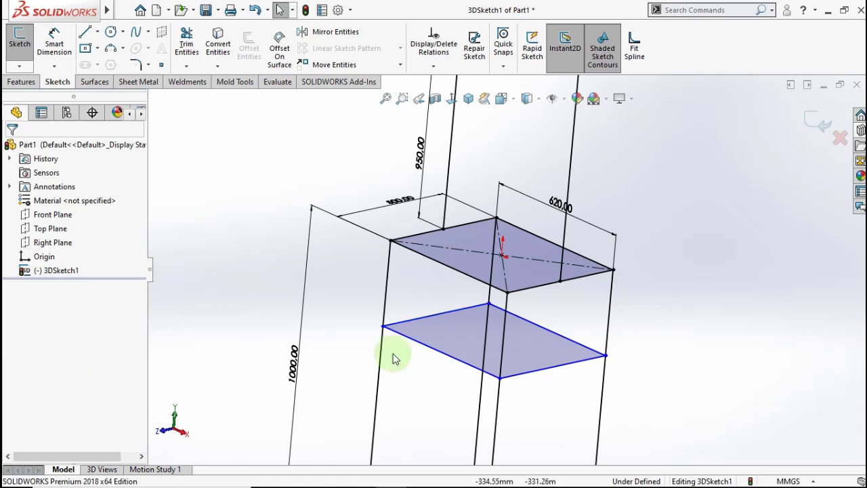
{"action": "scroll", "coordinate": [552, 354], "scroll_direction": "down", "scroll_amount": 2}
Step: Dimension the lower rectangle's right edge 146 mm from the matching top frame edge
{"action": "left_click", "coordinate": [54, 42]}
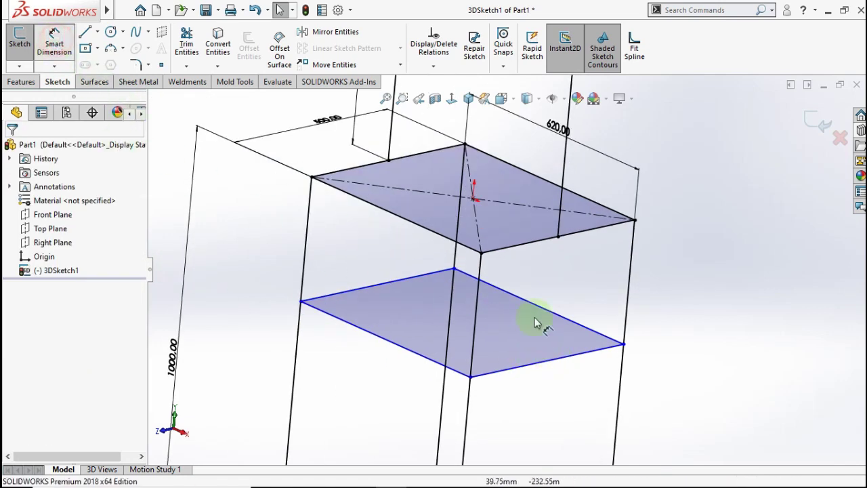
{"action": "left_click", "coordinate": [613, 332]}
{"action": "left_click", "coordinate": [608, 208]}
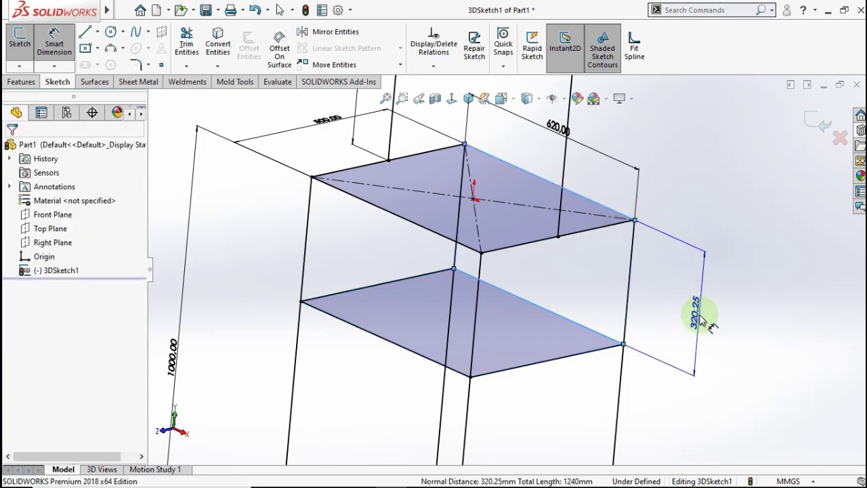
{"action": "left_click", "coordinate": [701, 318]}
{"action": "type", "text": "14"}
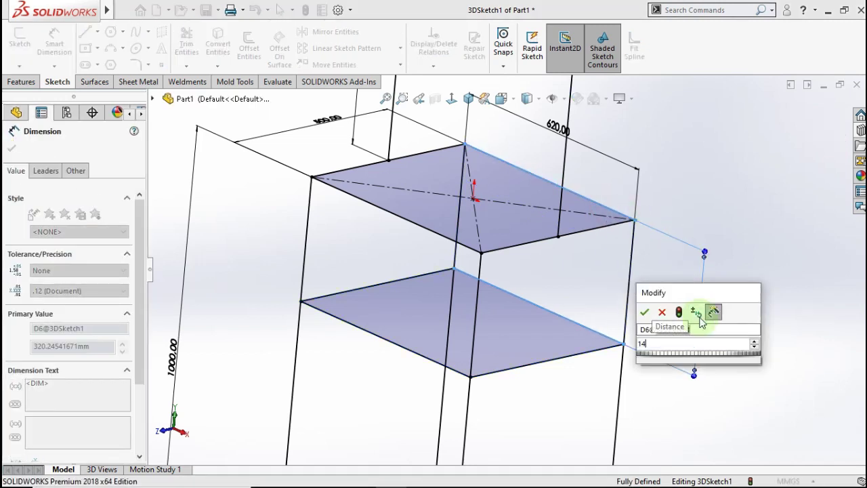
{"action": "type", "text": "6"}
{"action": "left_click", "coordinate": [644, 312]}
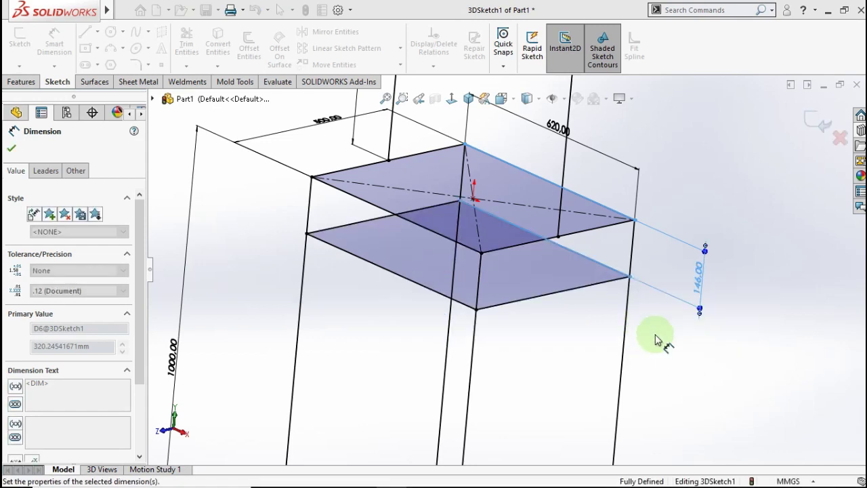
{"action": "scroll", "coordinate": [640, 342], "scroll_direction": "up", "scroll_amount": 2}
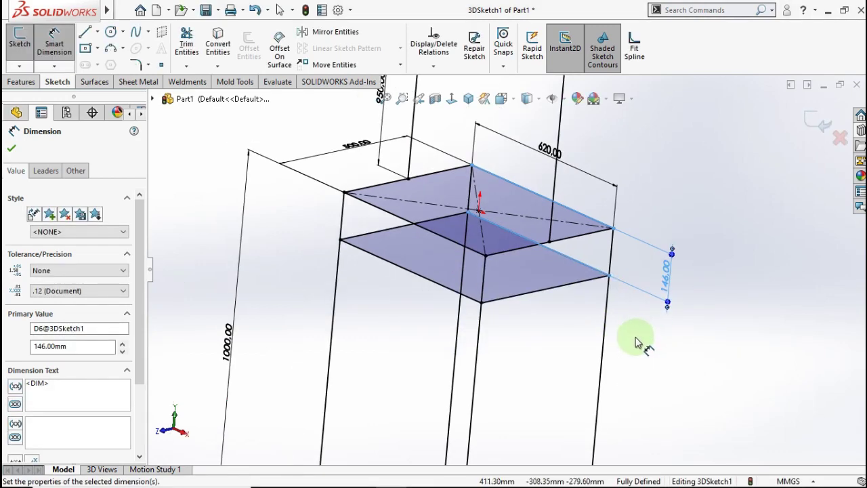
{"action": "mouse_move", "coordinate": [635, 342]}
{"action": "middle_mouse_down"}
{"action": "mouse_move", "coordinate": [615, 315]}
{"action": "mouse_move", "coordinate": [604, 329]}
{"action": "mouse_move", "coordinate": [623, 348]}
{"action": "middle_mouse_up"}
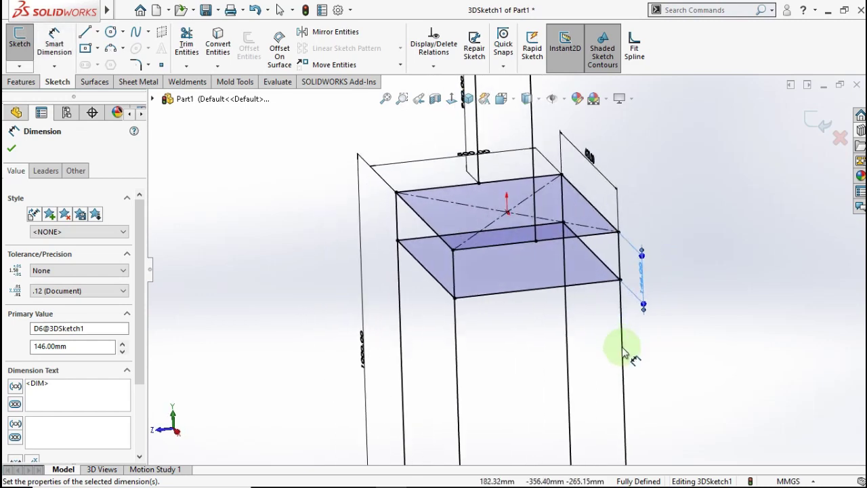
Step: Draw a new inner line across the seat frame and make it run Along X
{"action": "left_click", "coordinate": [85, 32]}
{"action": "scroll", "coordinate": [554, 257], "scroll_direction": "down", "scroll_amount": 1}
{"action": "scroll", "coordinate": [551, 252], "scroll_direction": "down", "scroll_amount": 2}
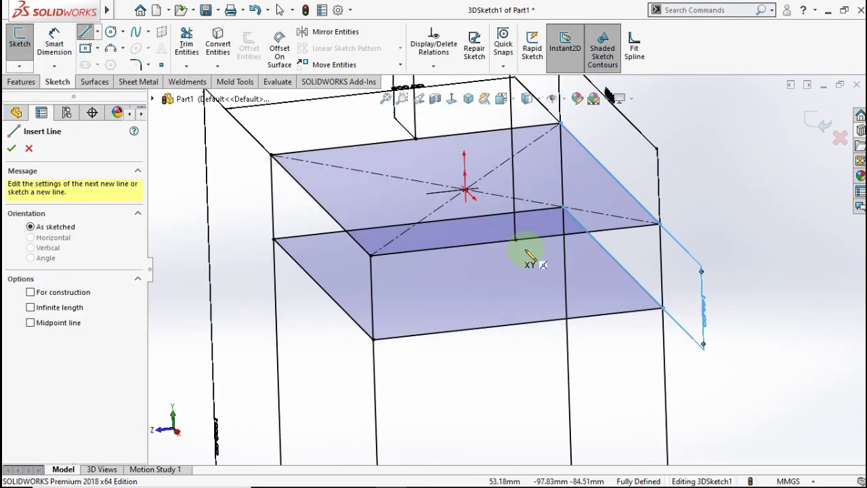
{"action": "scroll", "coordinate": [526, 258], "scroll_direction": "down", "scroll_amount": 1}
{"action": "scroll", "coordinate": [526, 257], "scroll_direction": "down", "scroll_amount": 1}
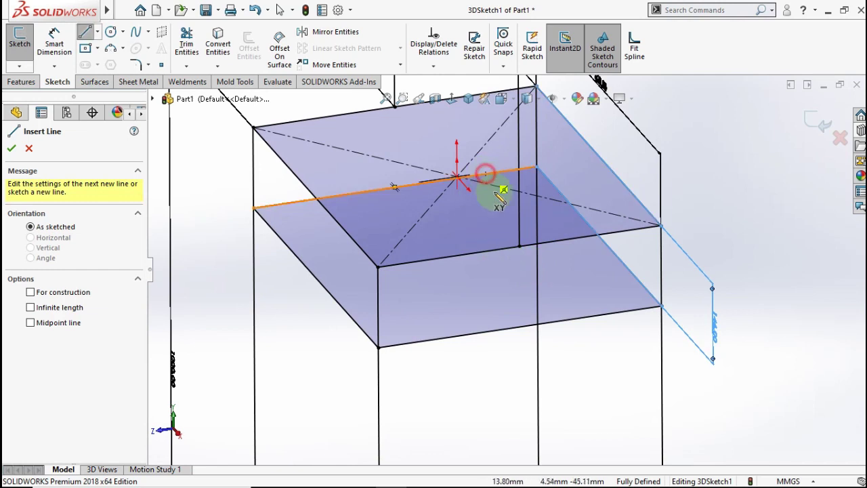
{"action": "left_click", "coordinate": [486, 178]}
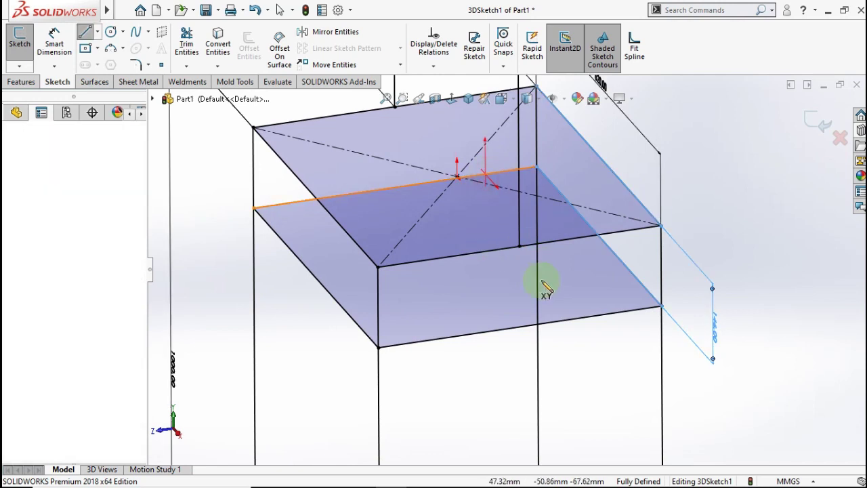
{"action": "left_click", "coordinate": [595, 313]}
{"action": "key", "text": "Escape"}
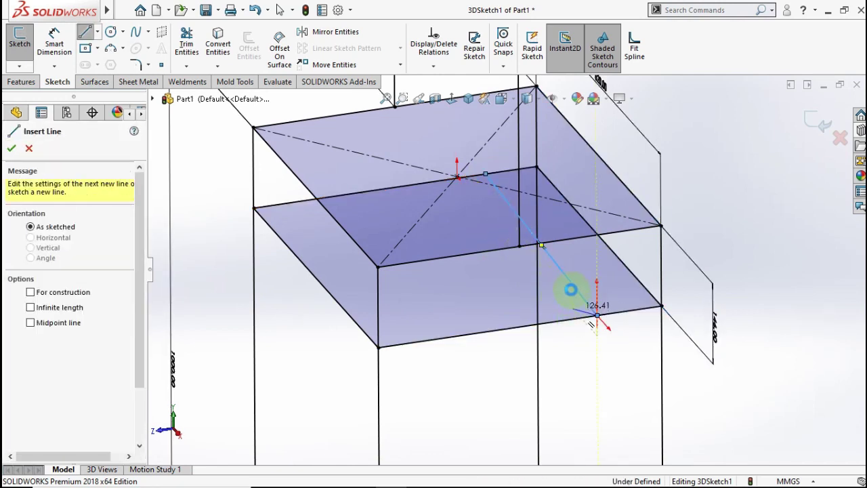
{"action": "key", "text": "Escape"}
{"action": "left_click", "coordinate": [570, 280]}
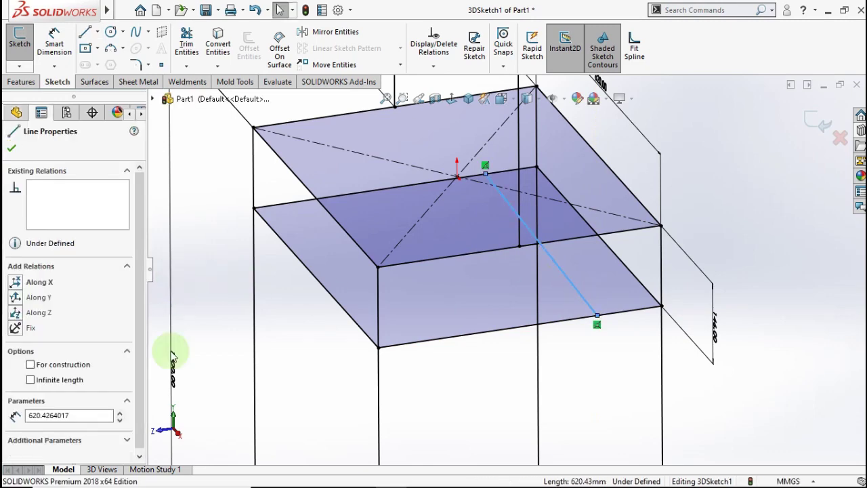
{"action": "mouse_move", "coordinate": [282, 313]}
{"action": "middle_mouse_down"}
{"action": "mouse_move", "coordinate": [300, 332]}
{"action": "mouse_move", "coordinate": [281, 367]}
{"action": "middle_mouse_up"}
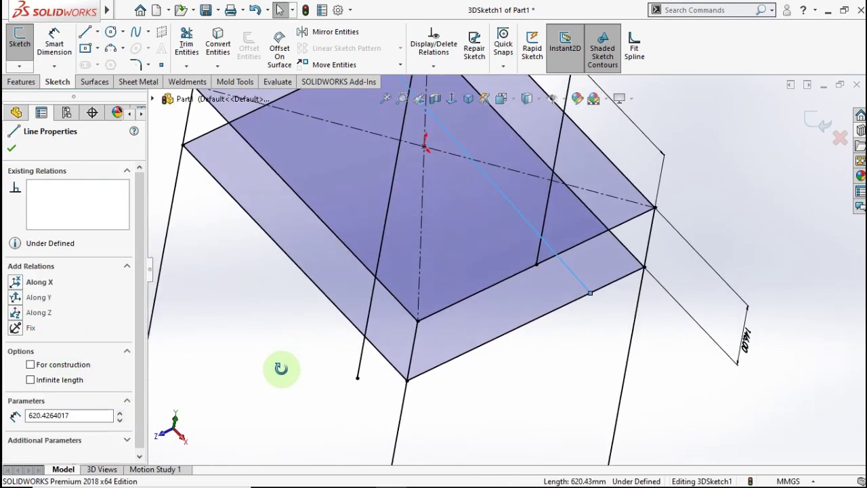
{"action": "left_click", "coordinate": [16, 283]}
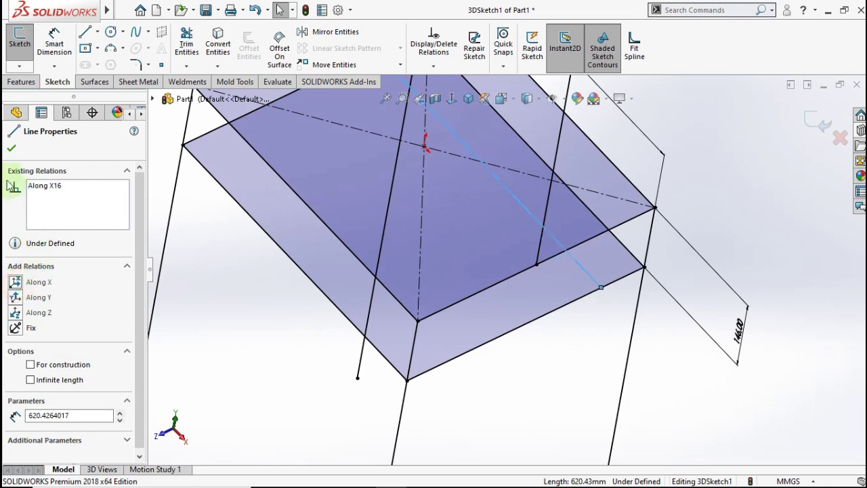
{"action": "left_click", "coordinate": [11, 149]}
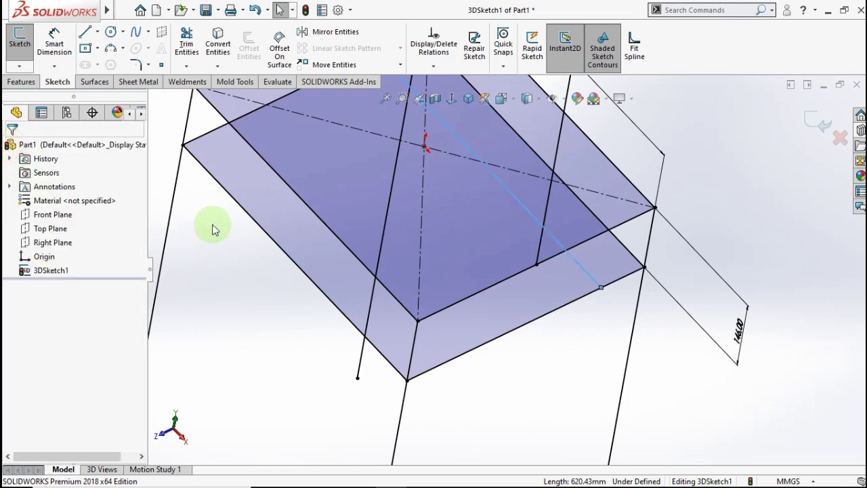
{"action": "middle_click_drag", "start_coordinate": [246, 290], "coordinate": [256, 305]}
Step: Dimension the inner seat line 160 mm from the seat edge
{"action": "left_click", "coordinate": [54, 41]}
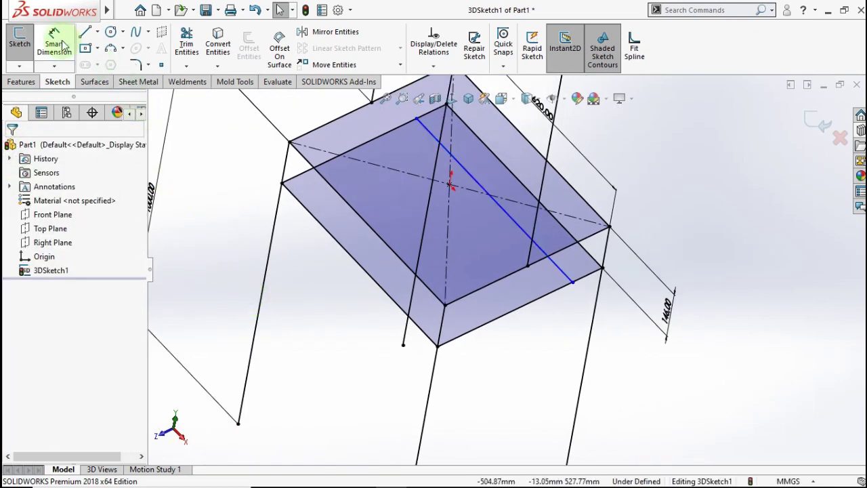
{"action": "left_click", "coordinate": [587, 261]}
{"action": "left_click", "coordinate": [594, 265]}
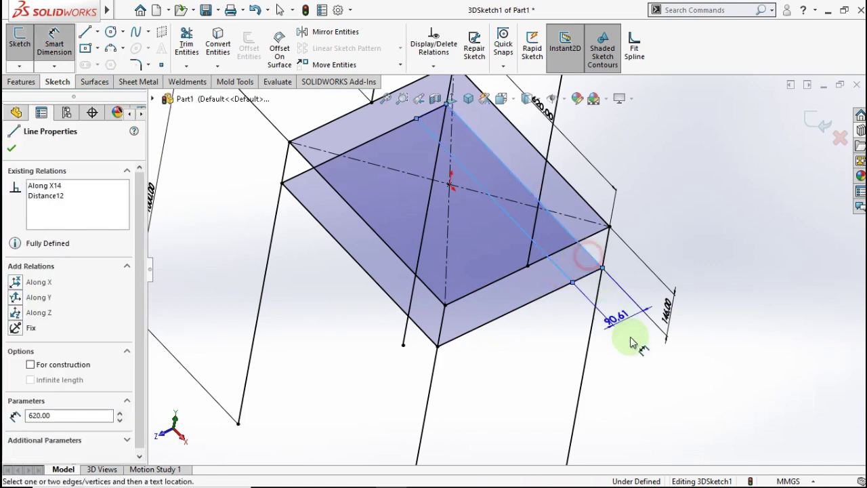
{"action": "left_click", "coordinate": [641, 388]}
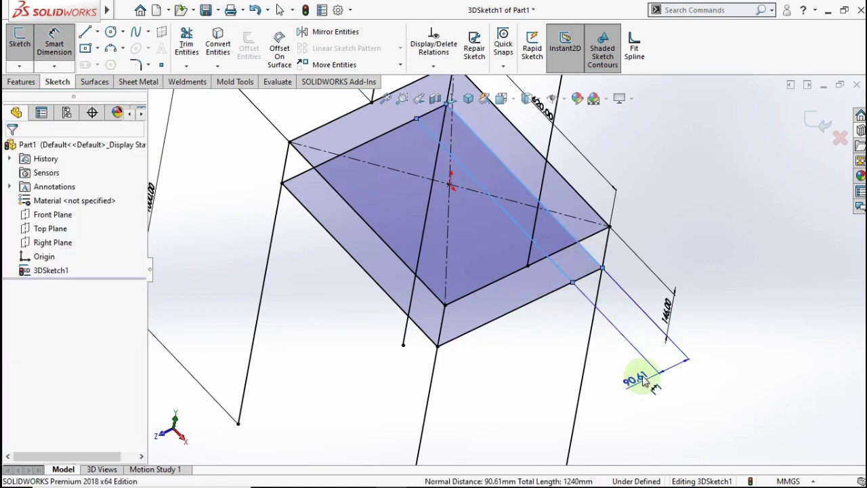
{"action": "type", "text": "160"}
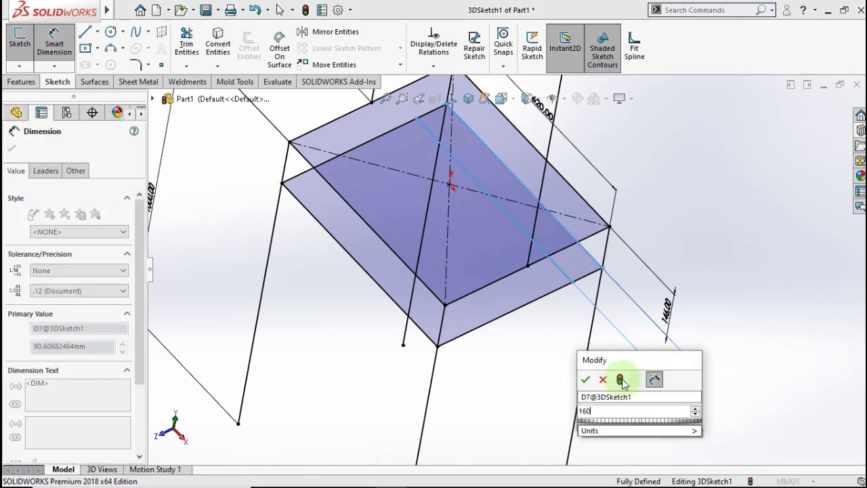
{"action": "left_click", "coordinate": [586, 379]}
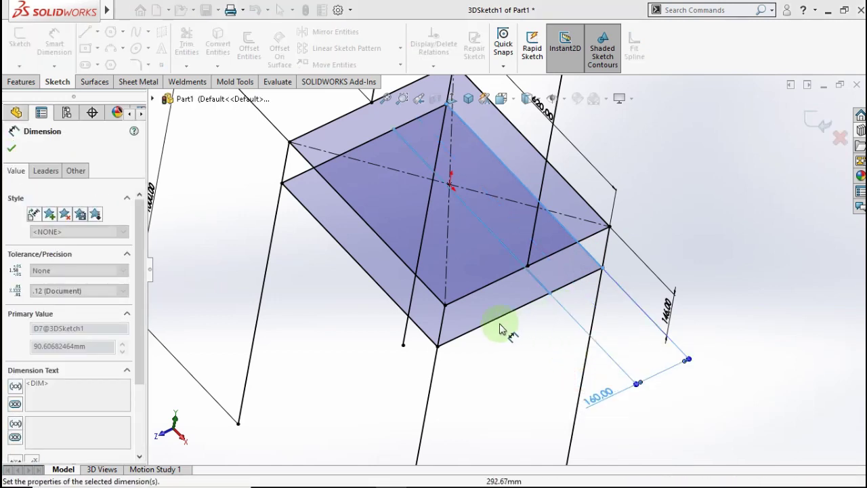
{"action": "left_click", "coordinate": [499, 350]}
{"action": "mouse_move", "coordinate": [507, 350]}
{"action": "middle_mouse_down"}
{"action": "mouse_move", "coordinate": [455, 288]}
{"action": "mouse_move", "coordinate": [488, 276]}
{"action": "mouse_move", "coordinate": [502, 333]}
{"action": "mouse_move", "coordinate": [517, 313]}
{"action": "mouse_move", "coordinate": [532, 332]}
{"action": "middle_mouse_up"}
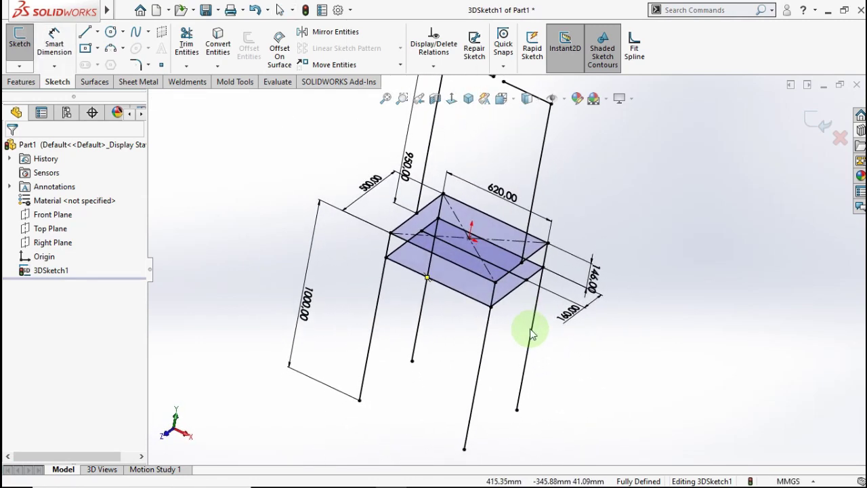
Step: Exit 3DSketch1 and launch Structural Member from the Weldments tools
{"action": "left_click", "coordinate": [815, 123]}
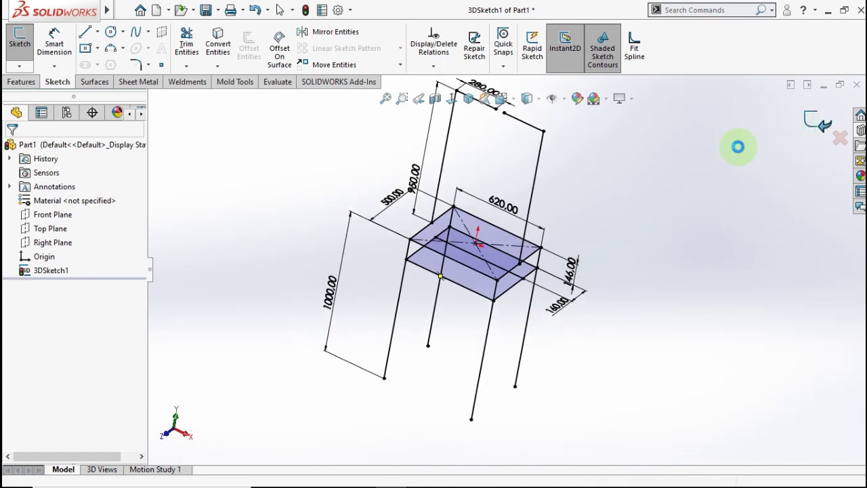
{"action": "middle_click_drag", "start_coordinate": [538, 158], "coordinate": [471, 215]}
{"action": "left_click", "coordinate": [343, 210]}
{"action": "mouse_move", "coordinate": [343, 213]}
{"action": "middle_mouse_down"}
{"action": "mouse_move", "coordinate": [323, 232]}
{"action": "mouse_move", "coordinate": [337, 182]}
{"action": "mouse_move", "coordinate": [344, 216]}
{"action": "middle_mouse_up"}
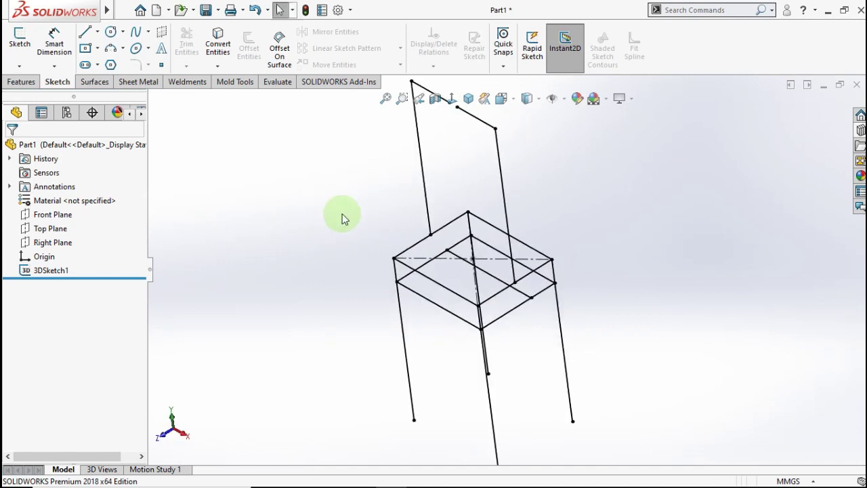
{"action": "left_click", "coordinate": [182, 84]}
{"action": "left_click", "coordinate": [94, 53]}
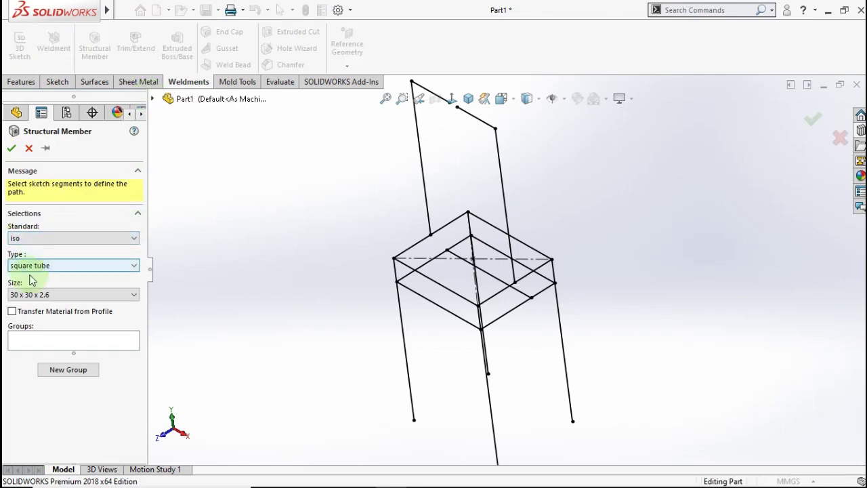
Step: Select the four seat-square edges as Group1 path segments
{"action": "left_click", "coordinate": [56, 341]}
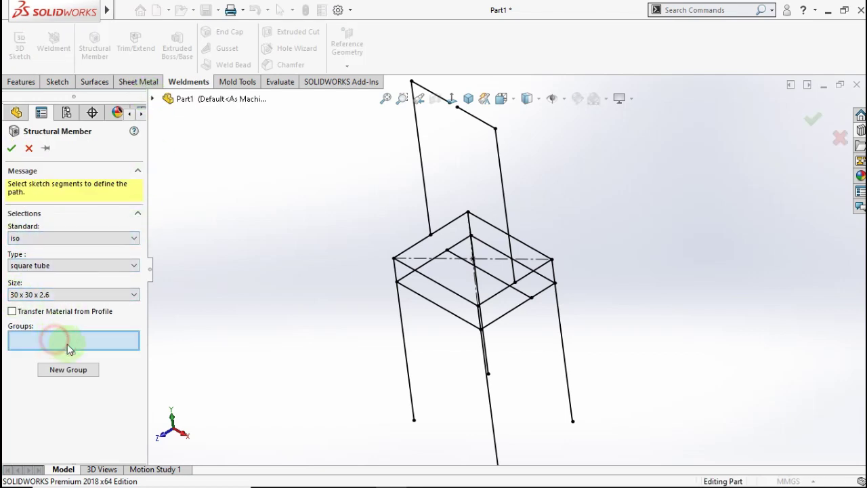
{"action": "scroll", "coordinate": [459, 278], "scroll_direction": "down", "scroll_amount": 3}
{"action": "scroll", "coordinate": [424, 271], "scroll_direction": "down", "scroll_amount": 2}
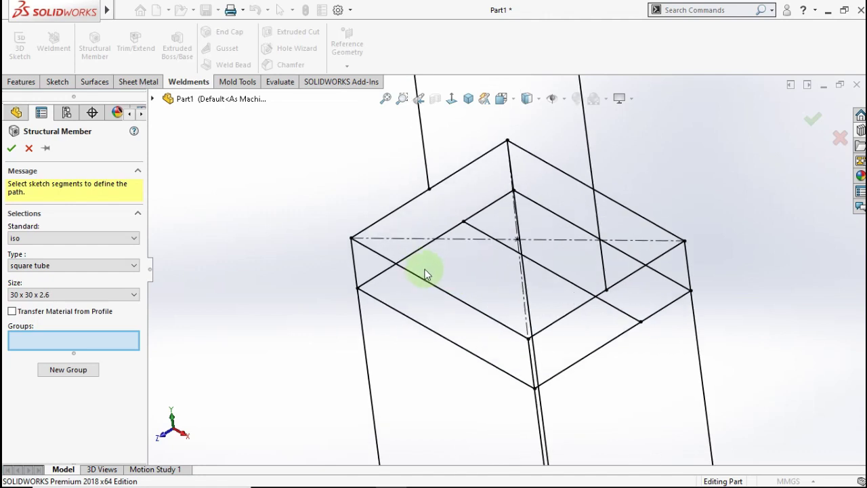
{"action": "left_click", "coordinate": [374, 252]}
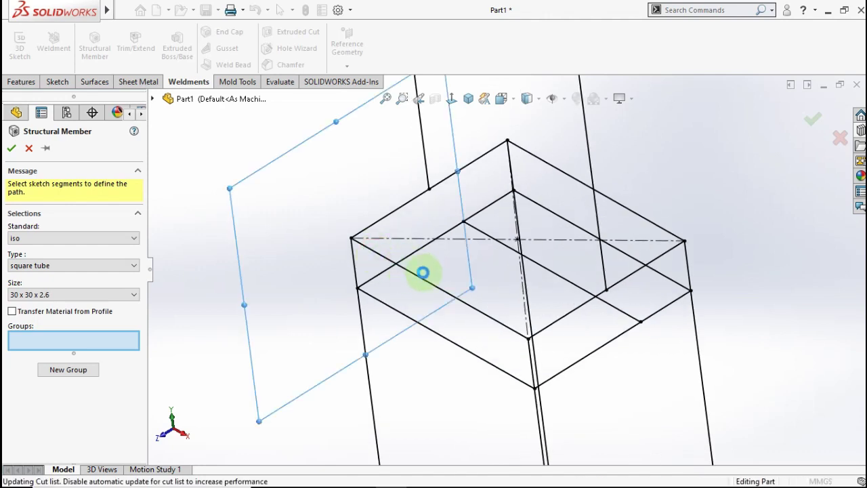
{"action": "left_click", "coordinate": [423, 276]}
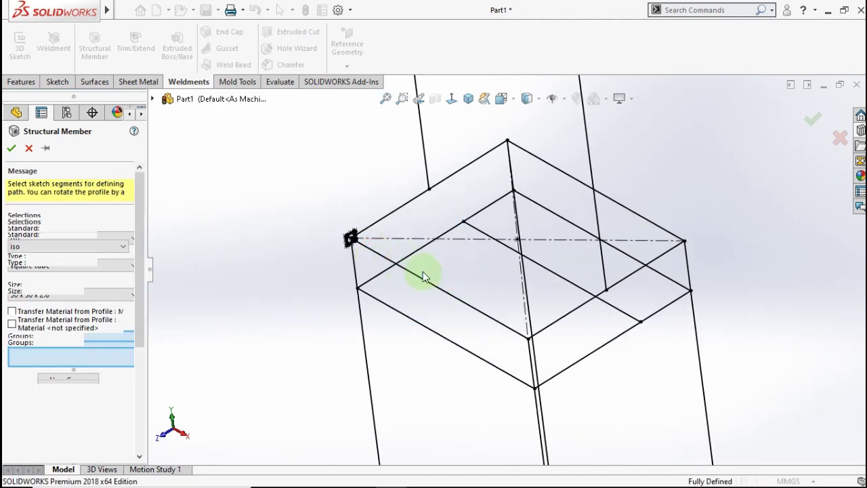
{"action": "left_click", "coordinate": [560, 319]}
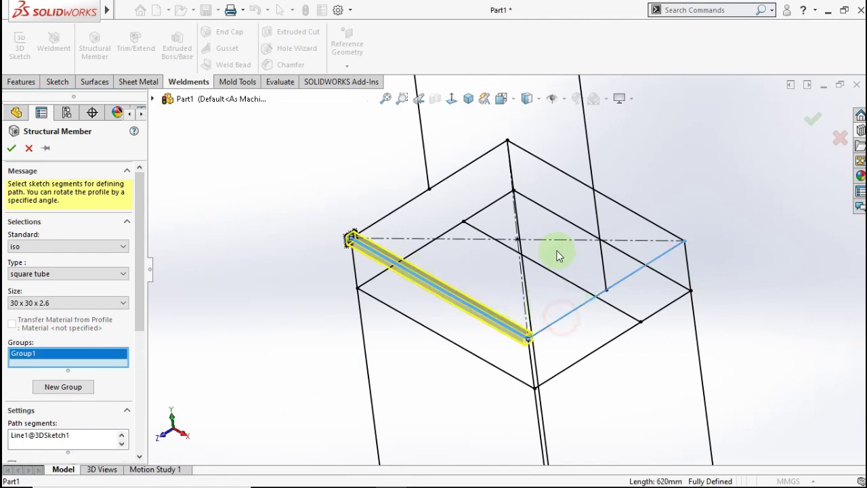
{"action": "left_click", "coordinate": [558, 171]}
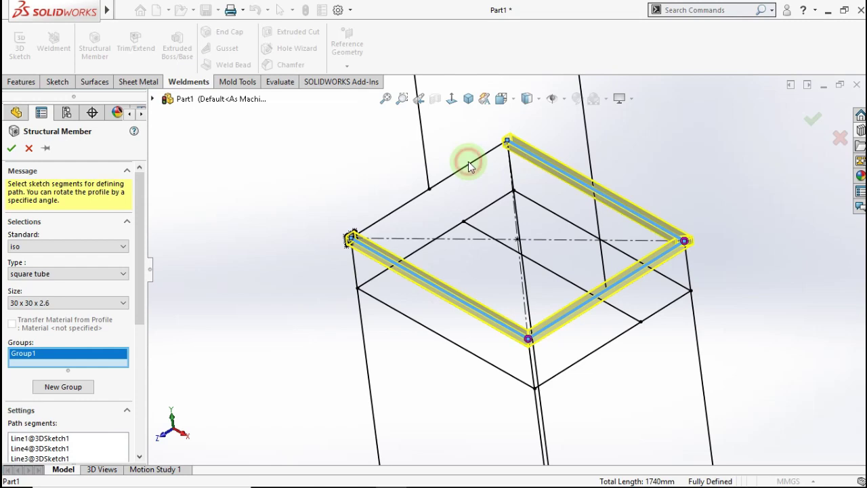
{"action": "left_click", "coordinate": [468, 161]}
Step: Keep Apply corner treatment enabled for the seat-square group
{"action": "scroll", "coordinate": [534, 347], "scroll_direction": "down", "scroll_amount": 3}
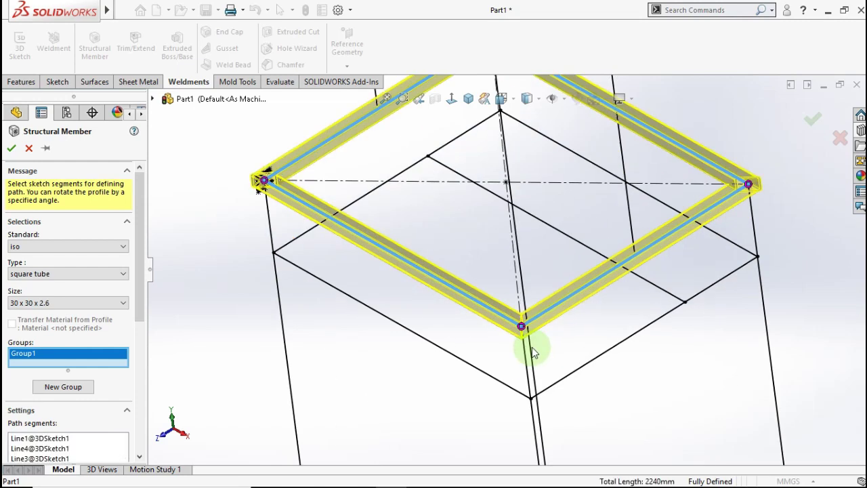
{"action": "scroll", "coordinate": [534, 347], "scroll_direction": "down", "scroll_amount": 2}
{"action": "left_click_drag", "start_coordinate": [140, 305], "coordinate": [139, 388]}
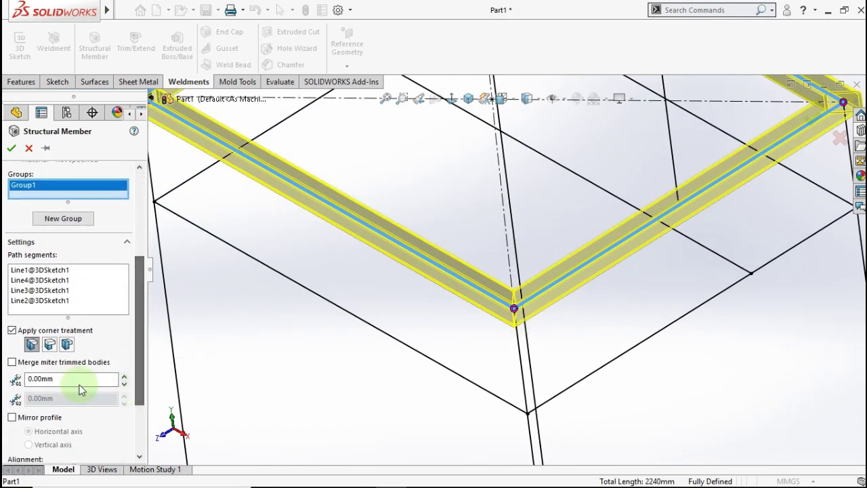
{"action": "left_click", "coordinate": [15, 330]}
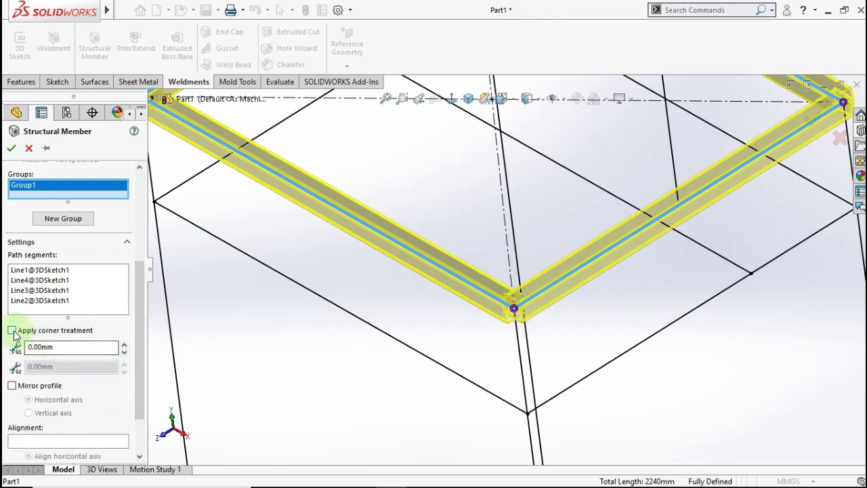
{"action": "left_click", "coordinate": [12, 330]}
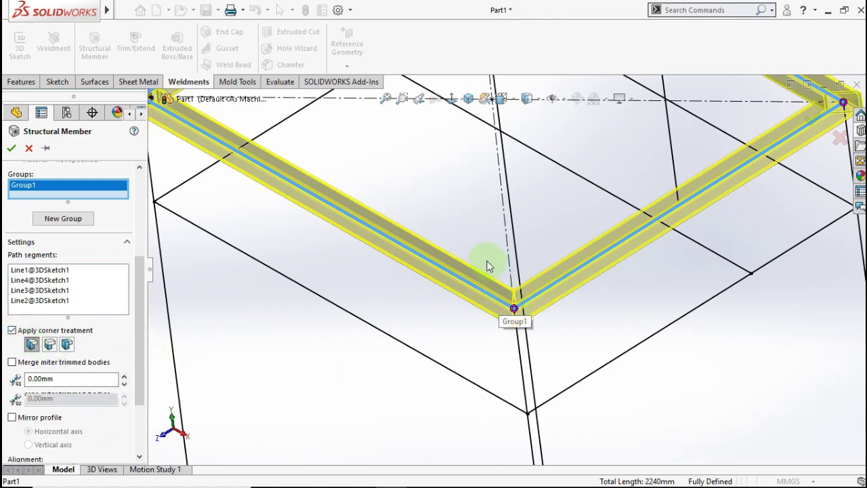
{"action": "scroll", "coordinate": [486, 266], "scroll_direction": "up", "scroll_amount": 3}
{"action": "scroll", "coordinate": [485, 261], "scroll_direction": "up", "scroll_amount": 3}
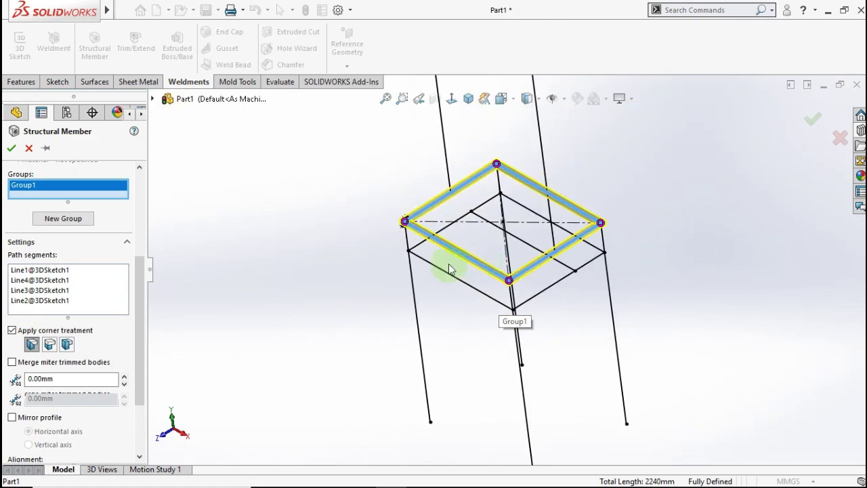
Step: Create a second member group containing all four legs
{"action": "left_click", "coordinate": [83, 224]}
{"action": "left_click", "coordinate": [417, 320]}
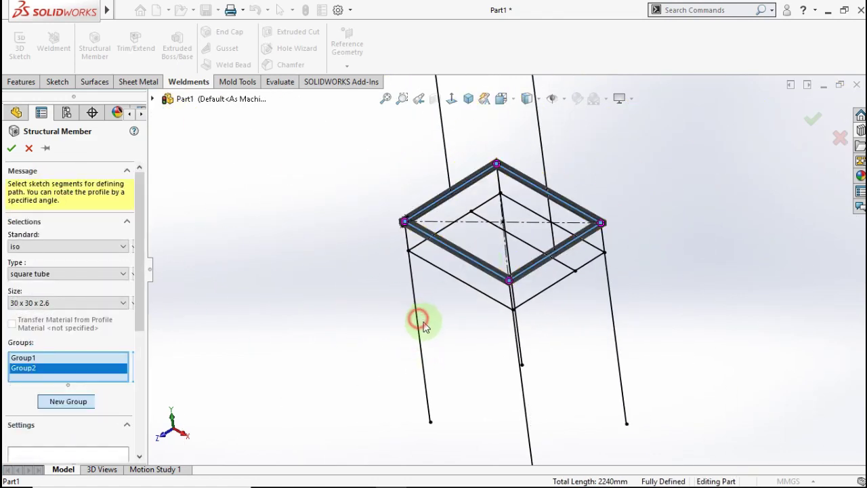
{"action": "mouse_move", "coordinate": [494, 332]}
{"action": "middle_mouse_down"}
{"action": "mouse_move", "coordinate": [486, 296]}
{"action": "mouse_move", "coordinate": [500, 317]}
{"action": "middle_mouse_up"}
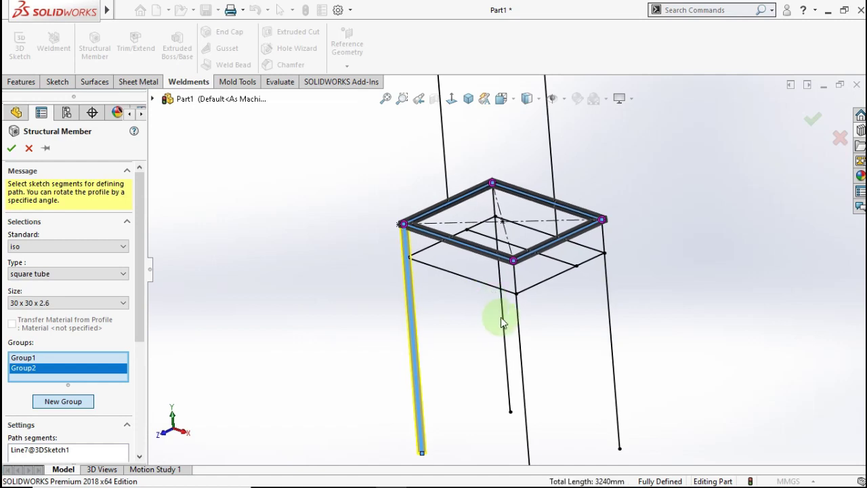
{"action": "left_click", "coordinate": [502, 316]}
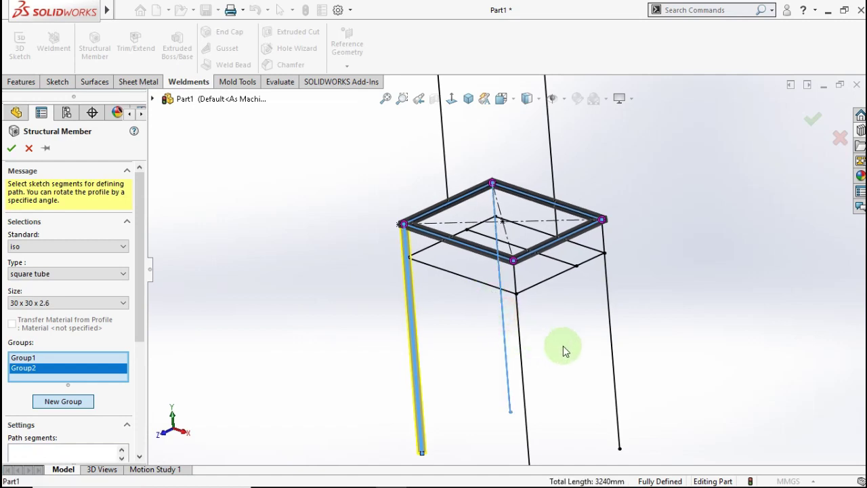
{"action": "left_click", "coordinate": [610, 332]}
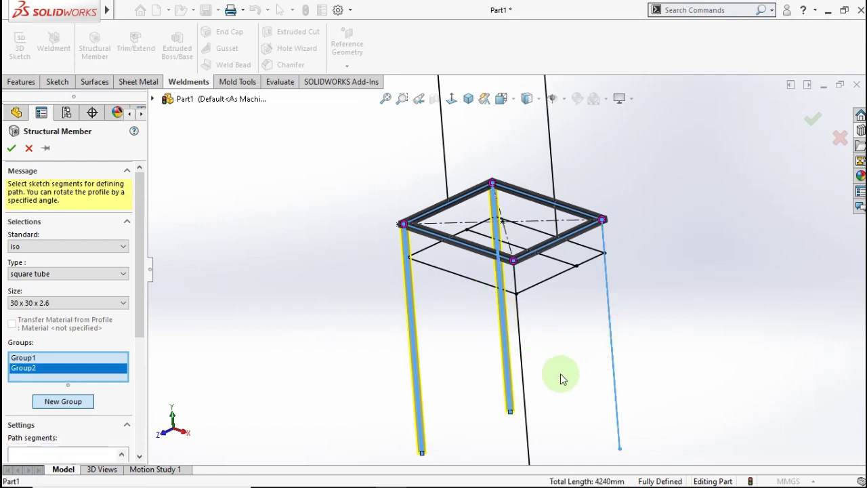
{"action": "left_click", "coordinate": [520, 375]}
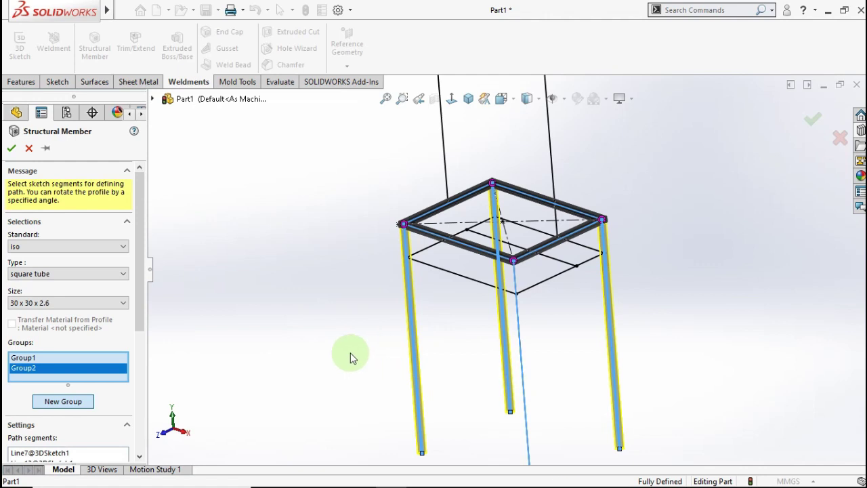
Step: Create a third group with the lower brace rail lines
{"action": "left_click", "coordinate": [84, 402]}
{"action": "scroll", "coordinate": [501, 274], "scroll_direction": "down", "scroll_amount": 2}
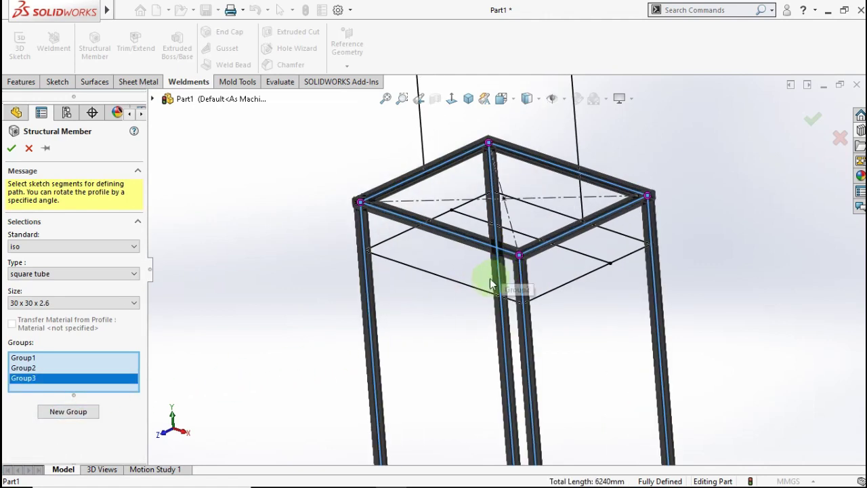
{"action": "left_click", "coordinate": [464, 290]}
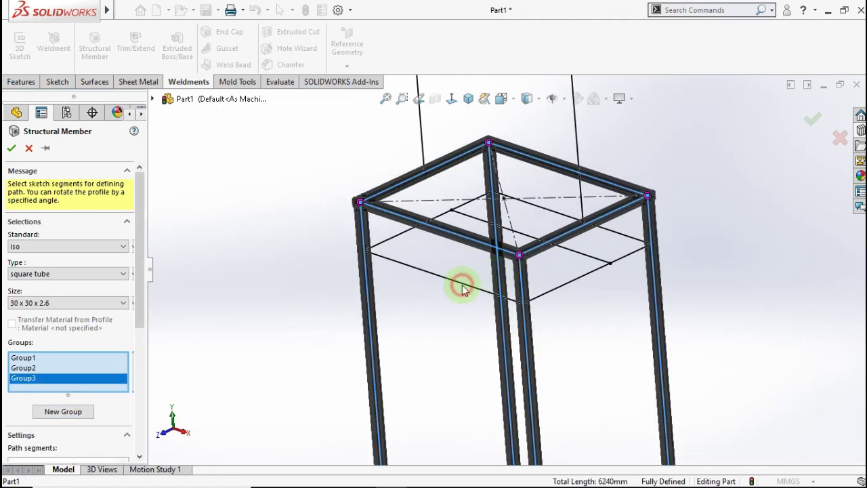
{"action": "left_click", "coordinate": [442, 216]}
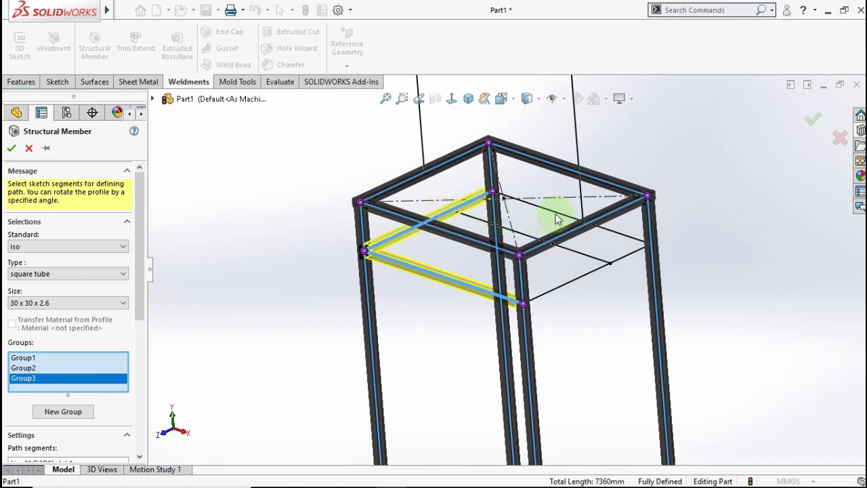
{"action": "left_click", "coordinate": [556, 214]}
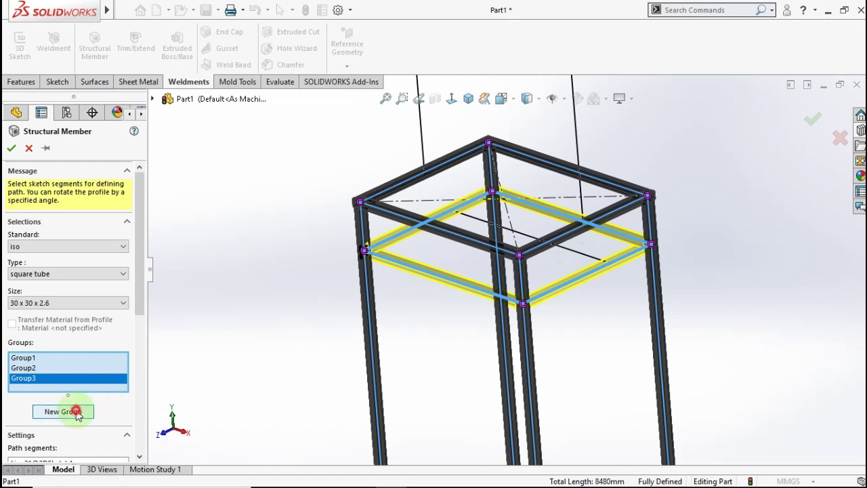
Step: Create a fourth group with the inner crossbar across the top square
{"action": "left_click", "coordinate": [76, 415]}
{"action": "left_click", "coordinate": [580, 256]}
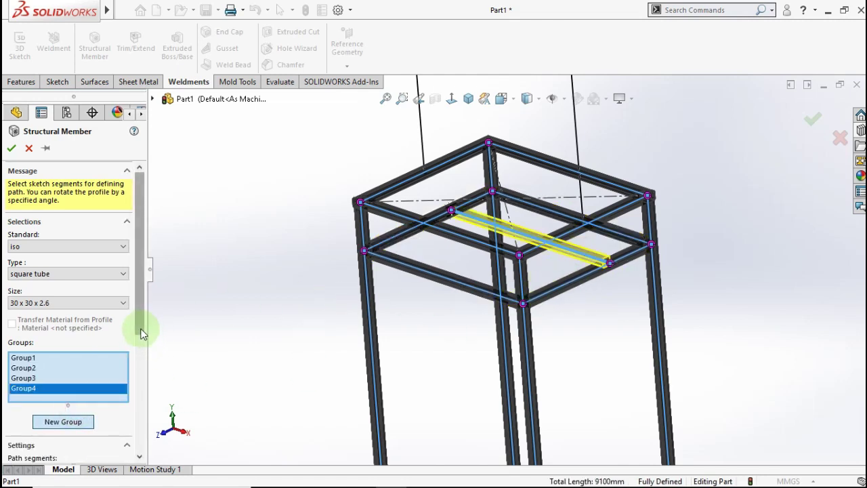
{"action": "scroll", "coordinate": [115, 349], "scroll_direction": "down", "scroll_amount": 2}
Step: Add a new group with the left backrest upright and its top segment
{"action": "left_click", "coordinate": [77, 356]}
{"action": "key", "text": "f"}
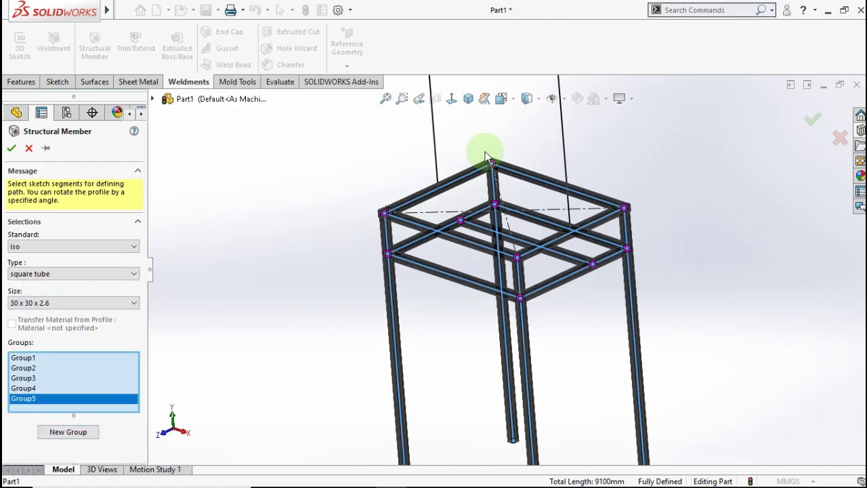
{"action": "key", "text": "ctrl+Down"}
{"action": "key", "text": "ctrl+Down"}
{"action": "key", "text": "ctrl+Down"}
{"action": "key", "text": "ctrl+Down"}
{"action": "key", "text": "ctrl+Down"}
{"action": "key", "text": "ctrl+Down"}
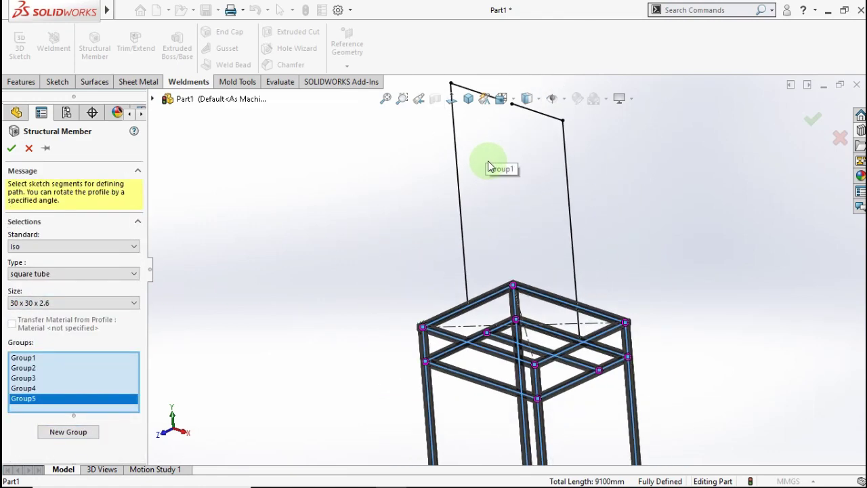
{"action": "key", "text": "ctrl+Down"}
{"action": "key", "text": "ctrl+Down"}
{"action": "left_click", "coordinate": [472, 201]}
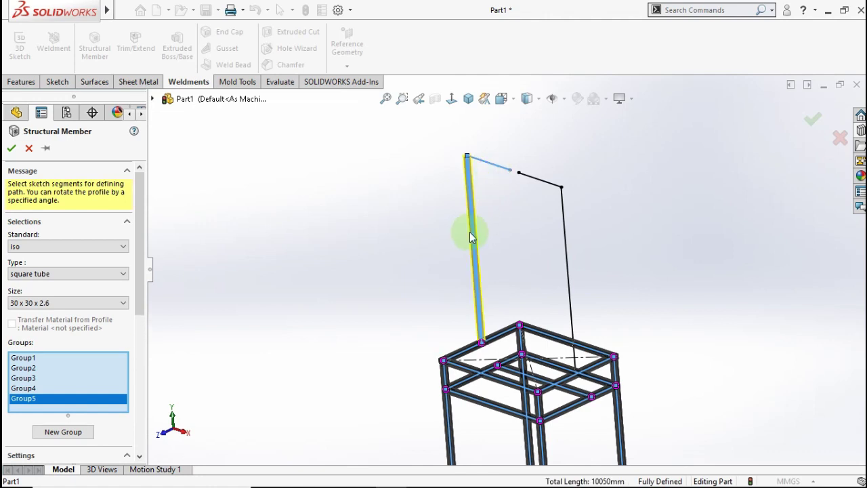
{"action": "mouse_move", "coordinate": [468, 188]}
{"action": "middle_mouse_down"}
{"action": "mouse_move", "coordinate": [503, 189]}
{"action": "mouse_move", "coordinate": [517, 170]}
{"action": "middle_mouse_up"}
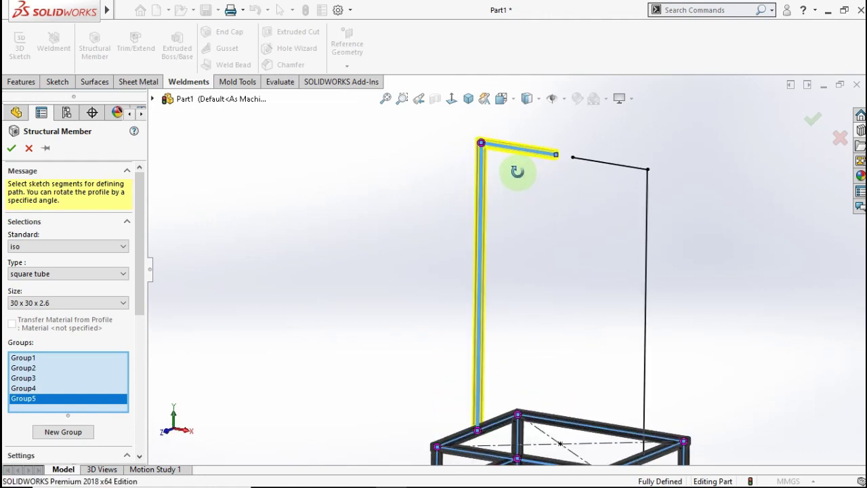
Step: Add the right backrest upright and segment as another group, then create the members
{"action": "left_click", "coordinate": [65, 432]}
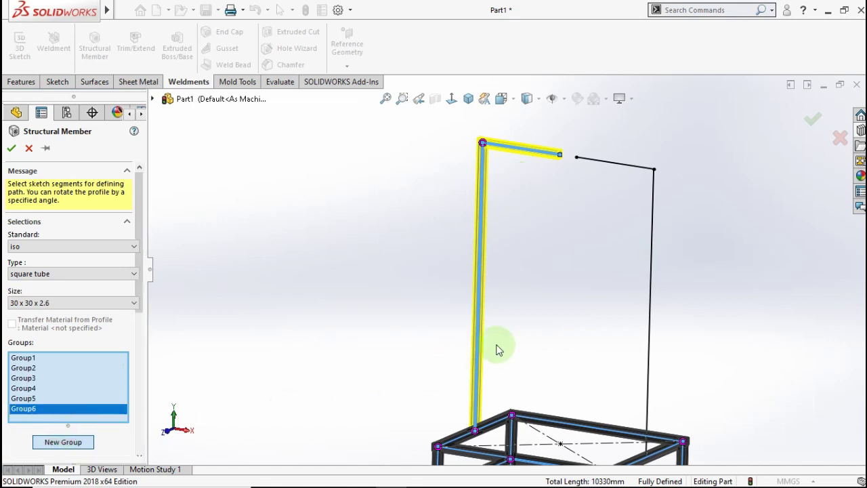
{"action": "left_click", "coordinate": [652, 241]}
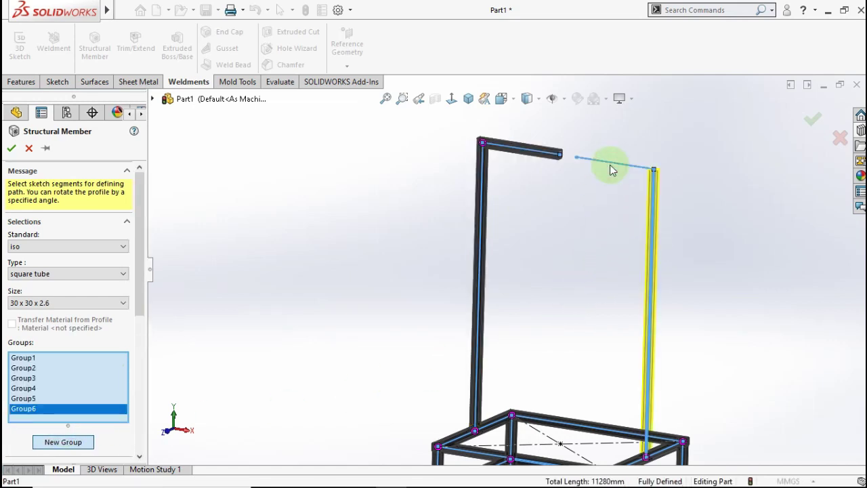
{"action": "left_click", "coordinate": [816, 118]}
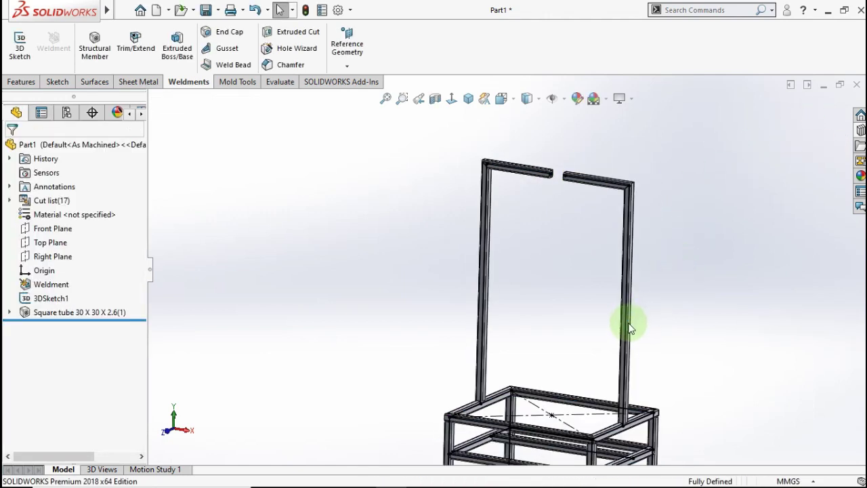
Step: Return to isometric view and hide 3DSketch1 so only the square tubes show
{"action": "scroll", "coordinate": [629, 318], "scroll_direction": "up", "scroll_amount": 3}
{"action": "mouse_move", "coordinate": [594, 331]}
{"action": "middle_mouse_down"}
{"action": "mouse_move", "coordinate": [578, 364]}
{"action": "mouse_move", "coordinate": [538, 358]}
{"action": "mouse_move", "coordinate": [488, 310]}
{"action": "mouse_move", "coordinate": [447, 344]}
{"action": "mouse_move", "coordinate": [516, 280]}
{"action": "middle_mouse_up"}
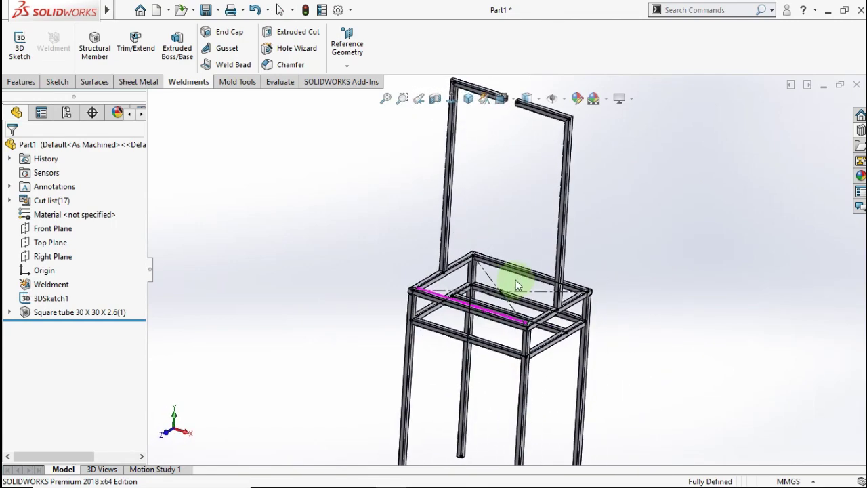
{"action": "mouse_move", "coordinate": [500, 218]}
{"action": "middle_mouse_down"}
{"action": "mouse_move", "coordinate": [581, 172]}
{"action": "mouse_move", "coordinate": [609, 195]}
{"action": "mouse_move", "coordinate": [608, 257]}
{"action": "mouse_move", "coordinate": [544, 225]}
{"action": "mouse_move", "coordinate": [483, 232]}
{"action": "mouse_move", "coordinate": [459, 290]}
{"action": "mouse_move", "coordinate": [508, 135]}
{"action": "middle_mouse_up"}
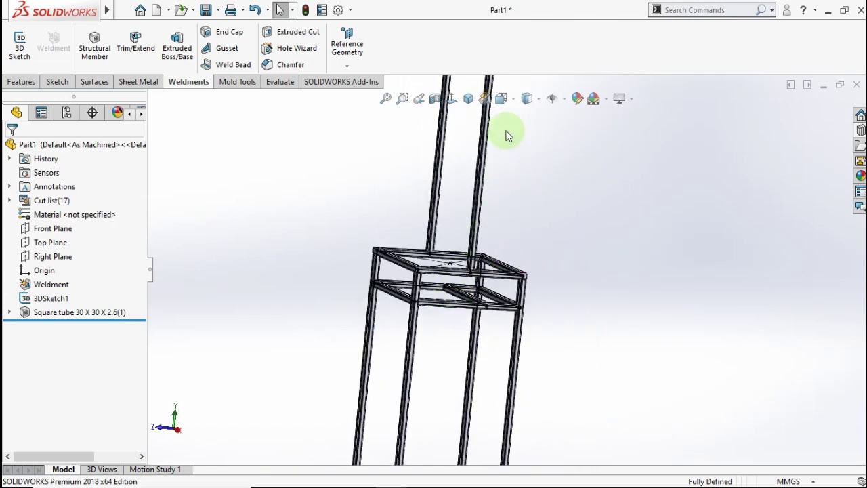
{"action": "left_click", "coordinate": [470, 103]}
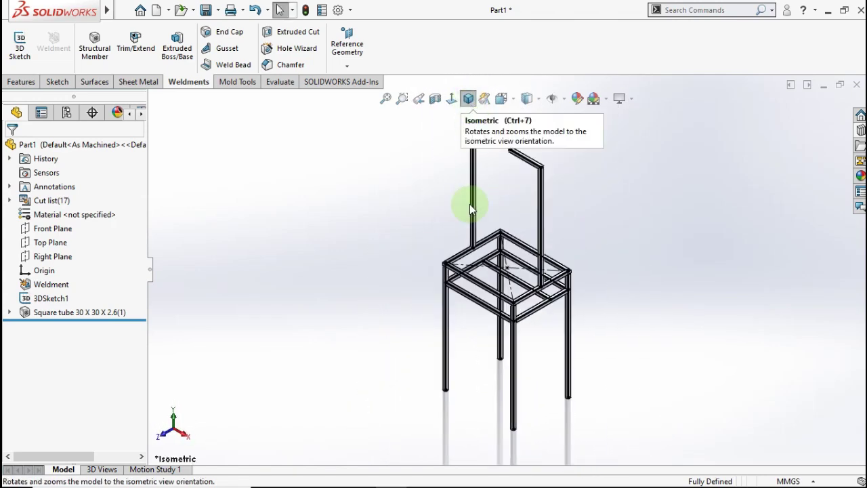
{"action": "right_click", "coordinate": [58, 299]}
{"action": "left_click", "coordinate": [71, 234]}
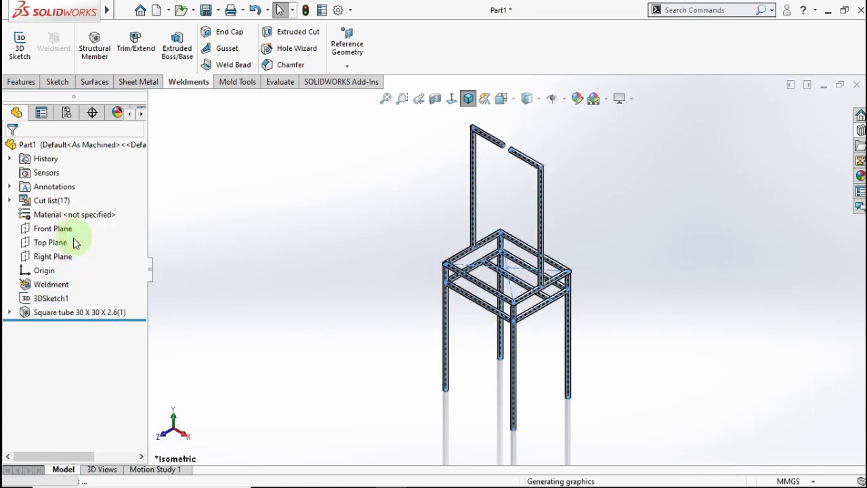
Step: Apply AISI 1020 steel as the part material through Edit Material
{"action": "right_click", "coordinate": [69, 222]}
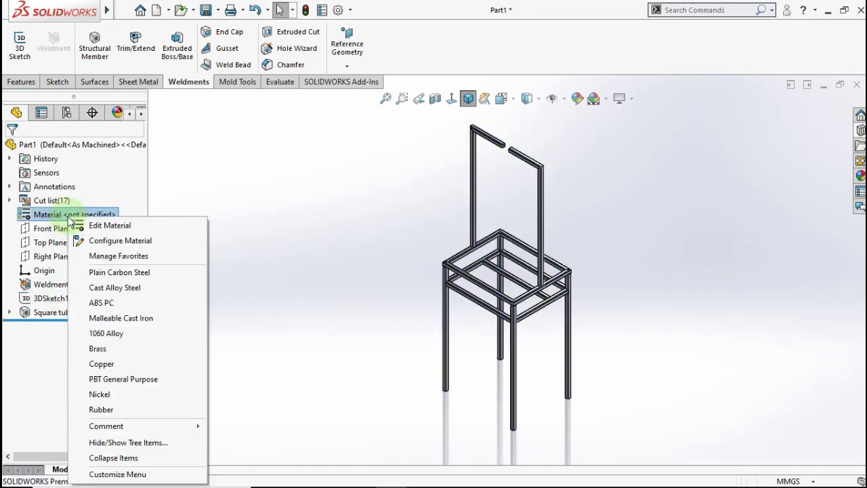
{"action": "left_click", "coordinate": [99, 229]}
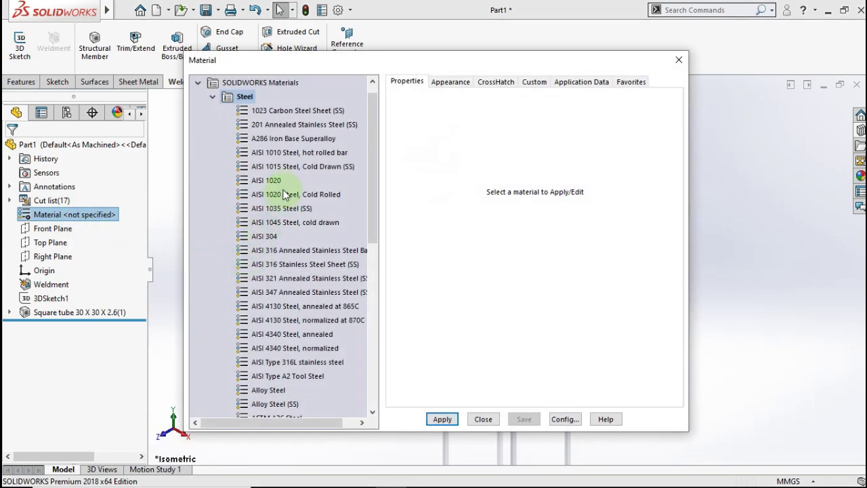
{"action": "left_click", "coordinate": [279, 182]}
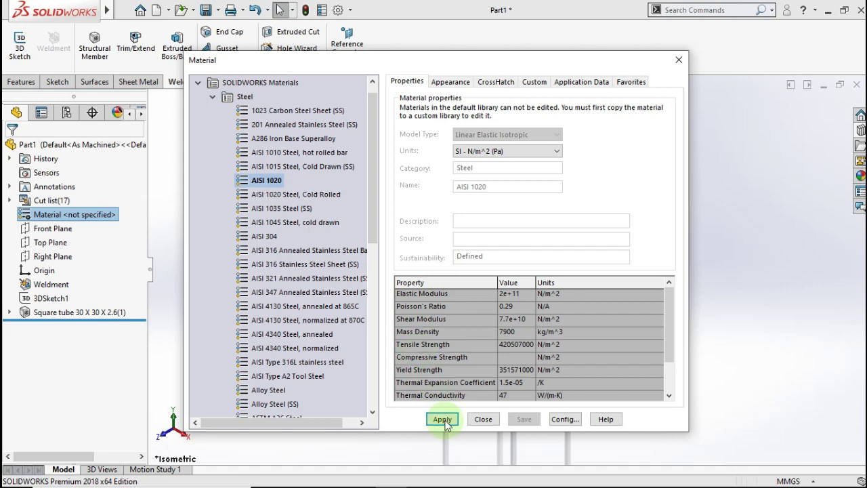
{"action": "left_click", "coordinate": [482, 420]}
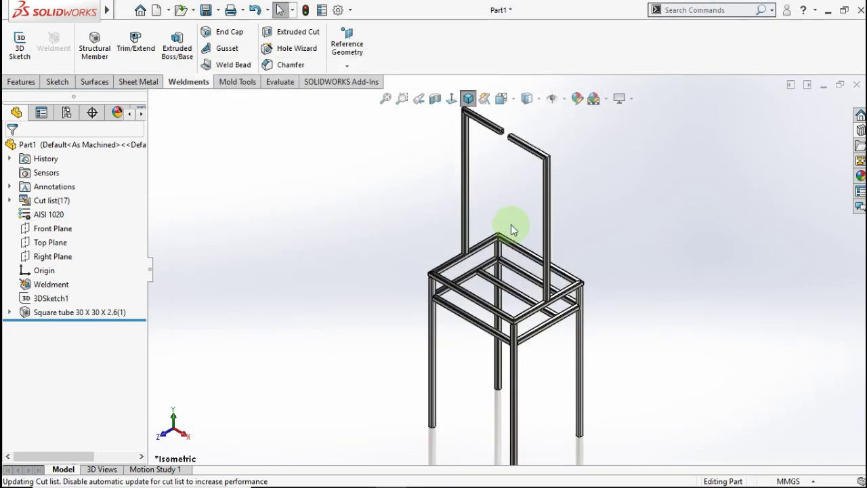
Step: Select Part1 and apply the red colour swatch as its appearance
{"action": "mouse_move", "coordinate": [510, 224]}
{"action": "middle_mouse_down"}
{"action": "mouse_move", "coordinate": [493, 296]}
{"action": "mouse_move", "coordinate": [478, 307]}
{"action": "mouse_move", "coordinate": [494, 246]}
{"action": "middle_mouse_up"}
{"action": "scroll", "coordinate": [467, 281], "scroll_direction": "up", "scroll_amount": 3}
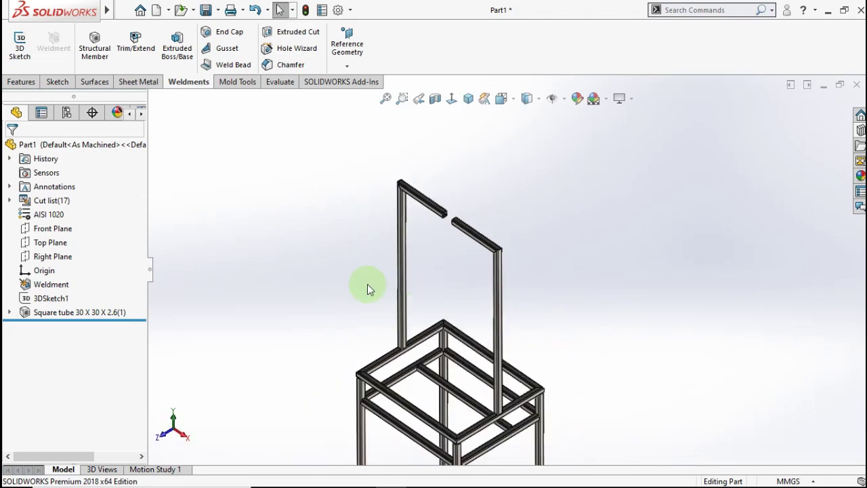
{"action": "left_click", "coordinate": [135, 145]}
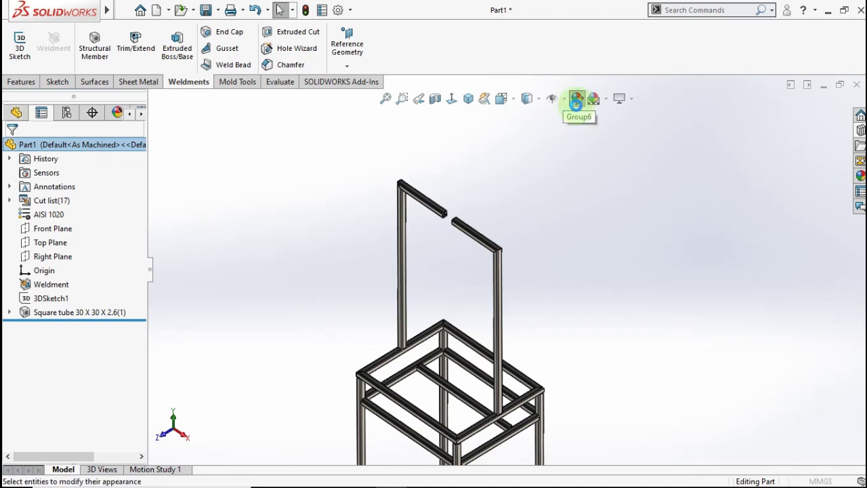
{"action": "left_click", "coordinate": [575, 101]}
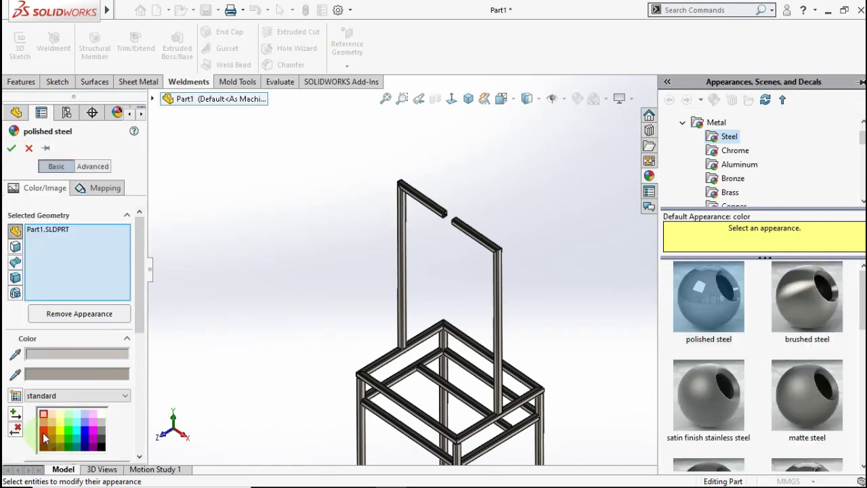
{"action": "left_click", "coordinate": [43, 431]}
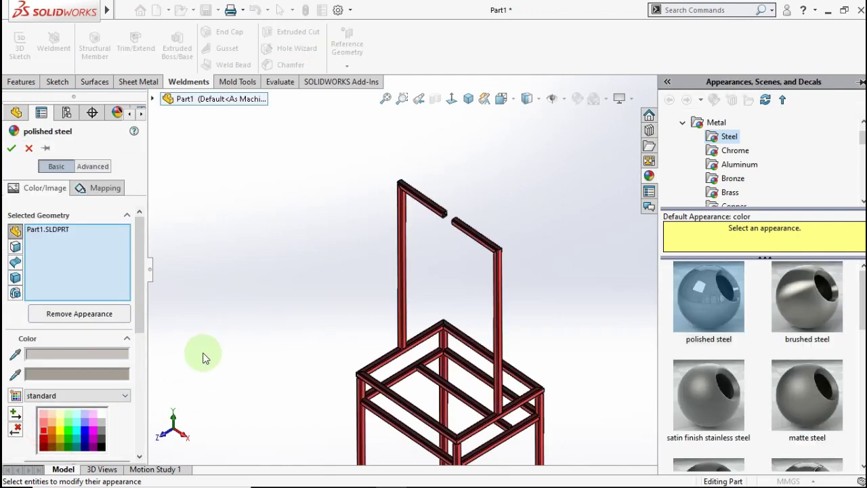
{"action": "left_click", "coordinate": [12, 149]}
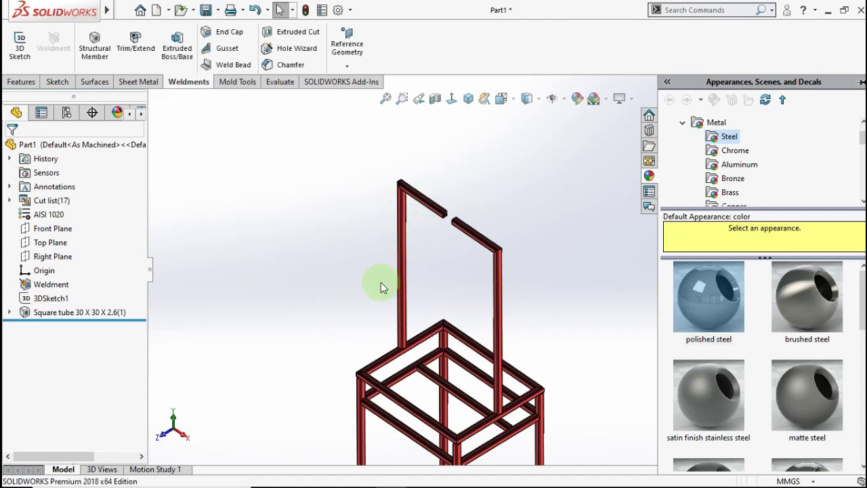
Step: Hide the appearances library, orbit the red square-tube frame from front and tilted angles, and finish in isometric view
{"action": "left_click", "coordinate": [361, 282]}
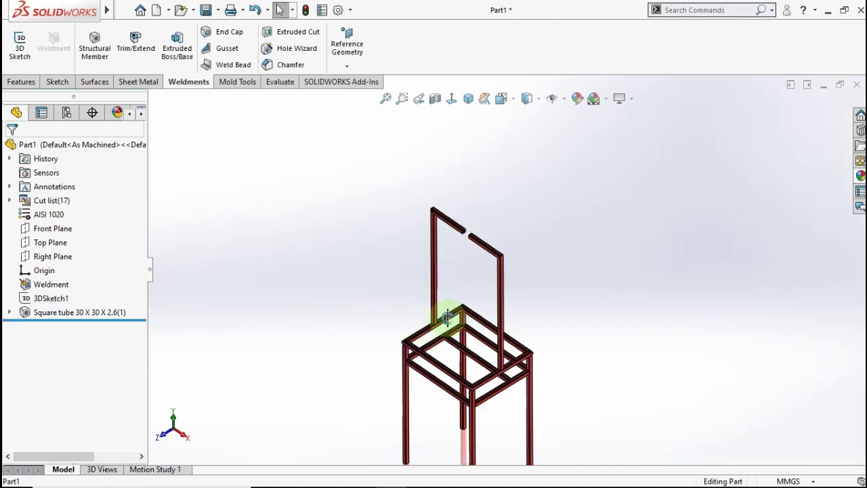
{"action": "mouse_move", "coordinate": [445, 315]}
{"action": "middle_mouse_down"}
{"action": "mouse_move", "coordinate": [459, 248]}
{"action": "mouse_move", "coordinate": [499, 208]}
{"action": "mouse_move", "coordinate": [503, 294]}
{"action": "mouse_move", "coordinate": [513, 267]}
{"action": "mouse_move", "coordinate": [594, 210]}
{"action": "mouse_move", "coordinate": [674, 220]}
{"action": "mouse_move", "coordinate": [606, 229]}
{"action": "middle_mouse_up"}
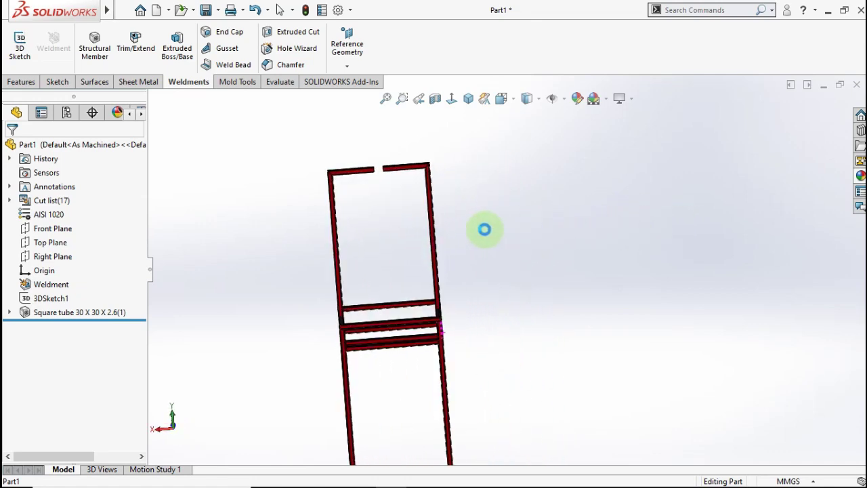
{"action": "mouse_move", "coordinate": [484, 228]}
{"action": "middle_mouse_down"}
{"action": "mouse_move", "coordinate": [438, 277]}
{"action": "mouse_move", "coordinate": [368, 300]}
{"action": "mouse_move", "coordinate": [443, 241]}
{"action": "mouse_move", "coordinate": [576, 231]}
{"action": "mouse_move", "coordinate": [671, 277]}
{"action": "middle_mouse_up"}
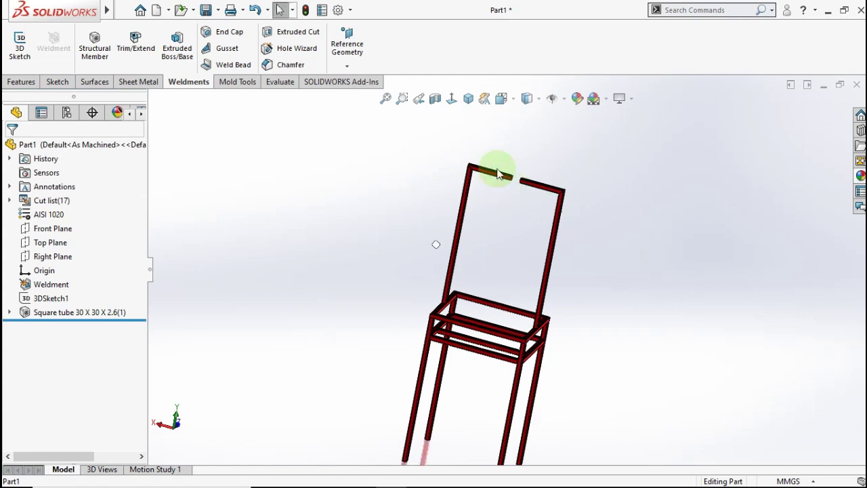
{"action": "left_click", "coordinate": [468, 98]}
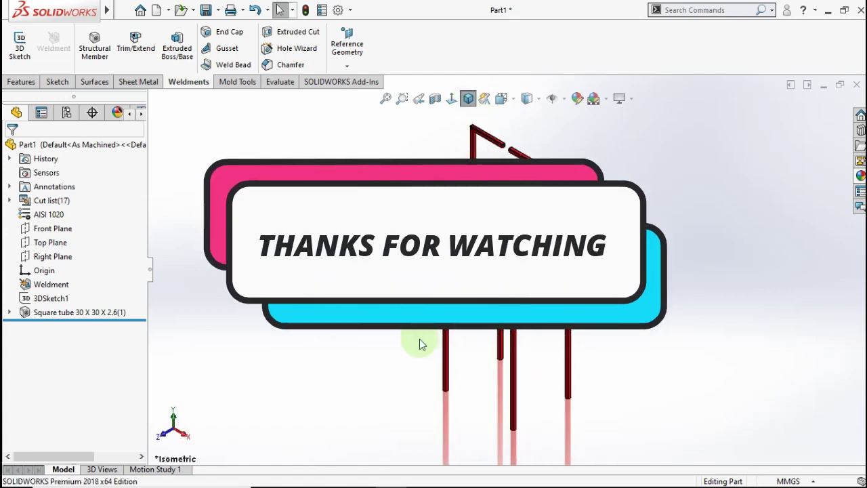